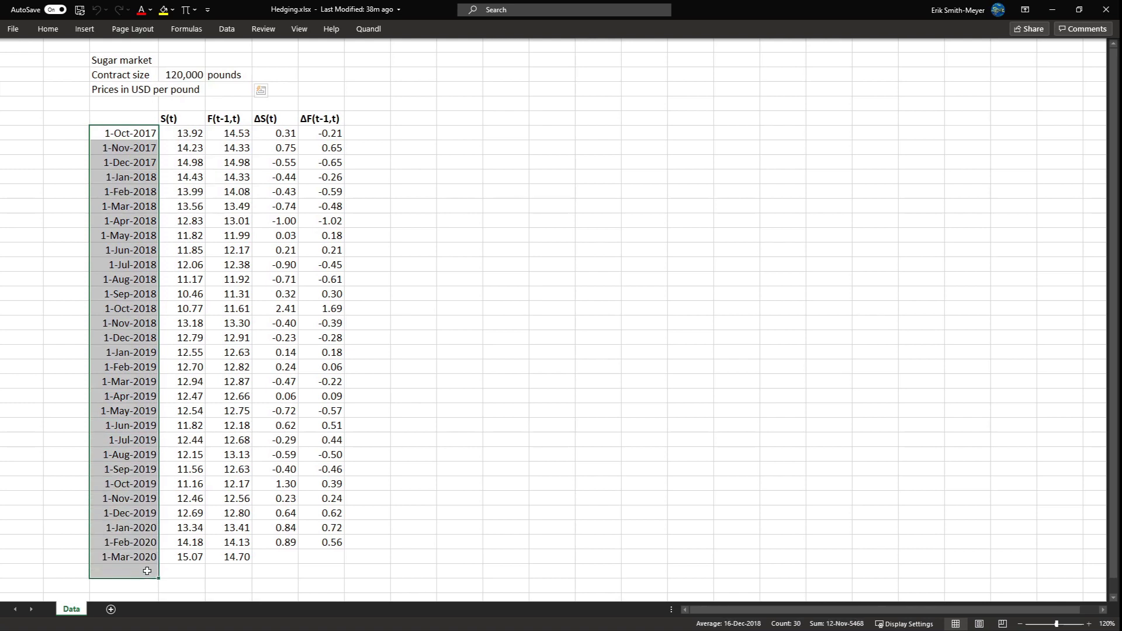
Examine the S(t) and F(t-1,t) price columns and the formula behind the first ΔS(t) value.
drag(175, 133, 197, 555)
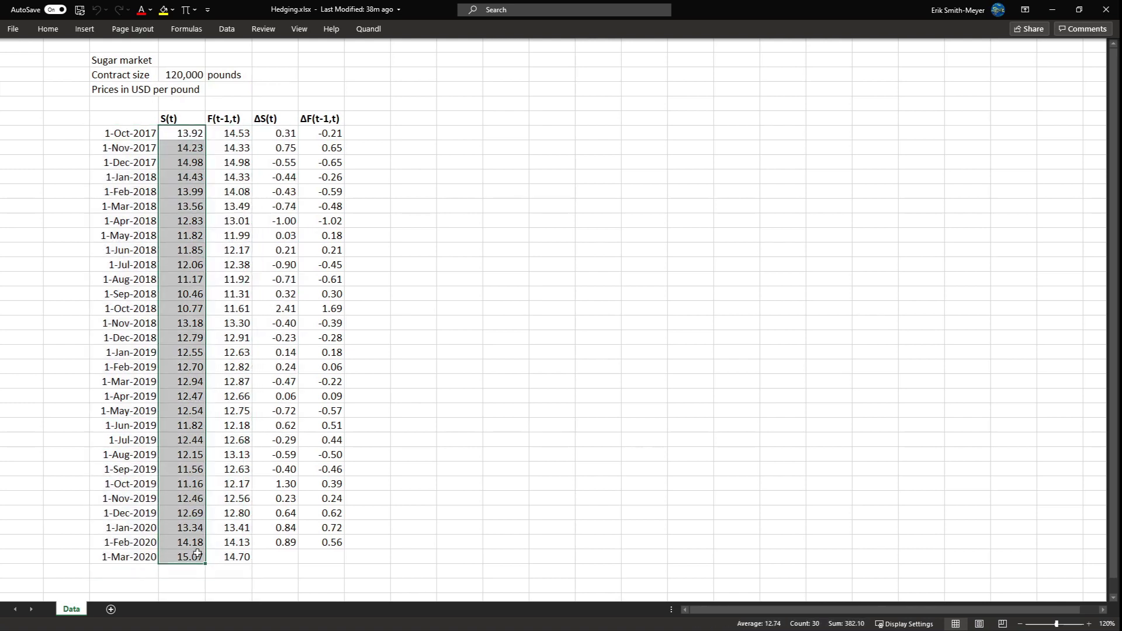
click(222, 119)
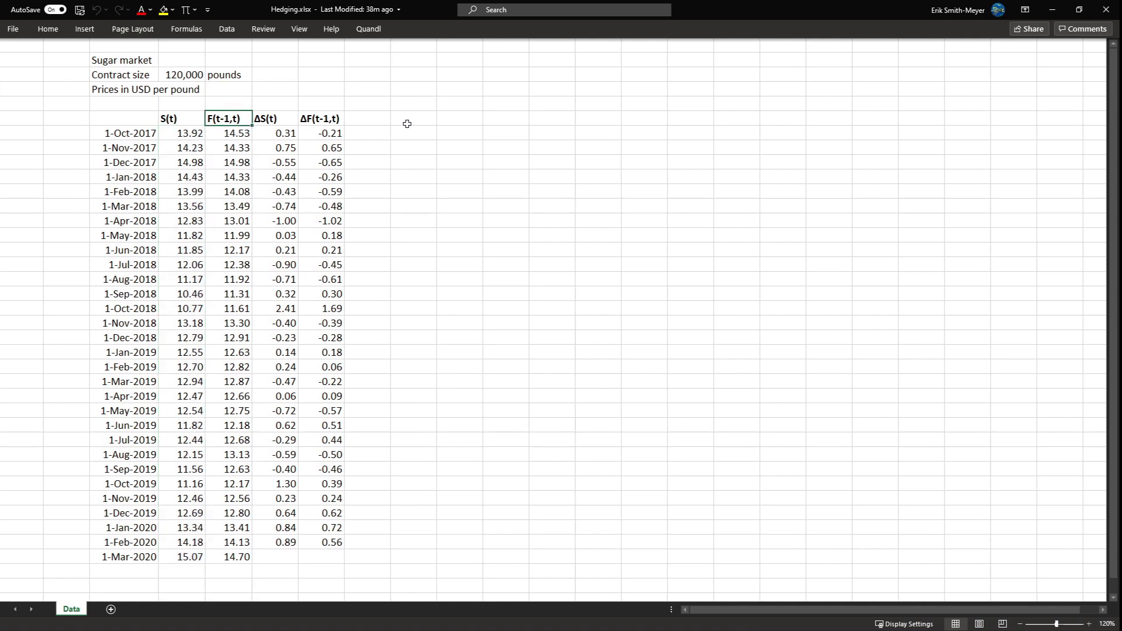
key(Right)
key(Down)
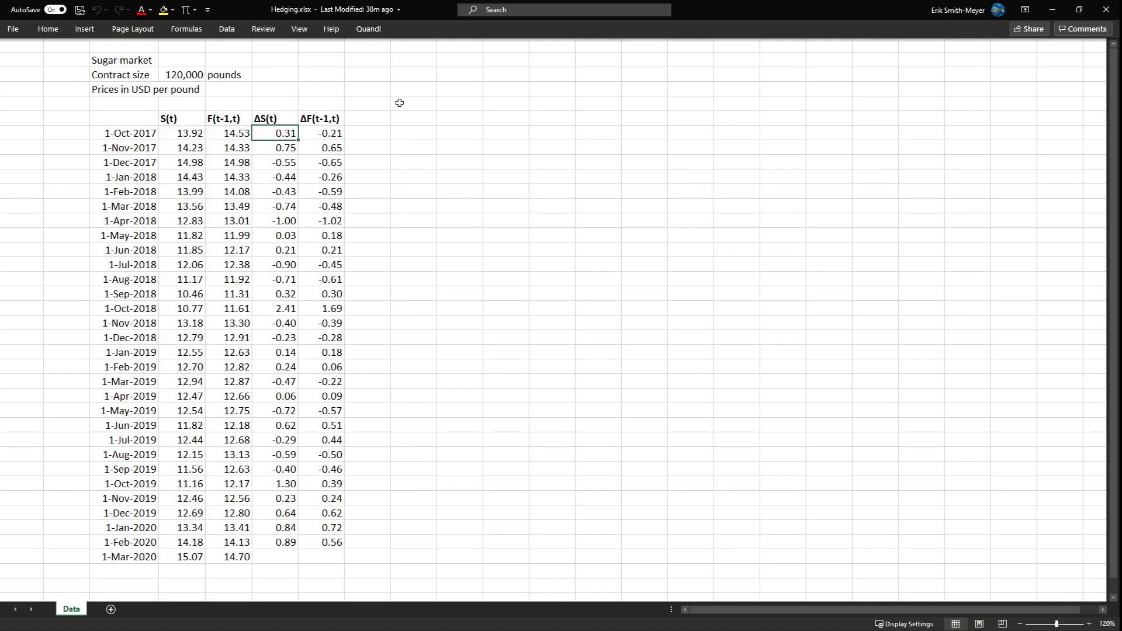
key(F2)
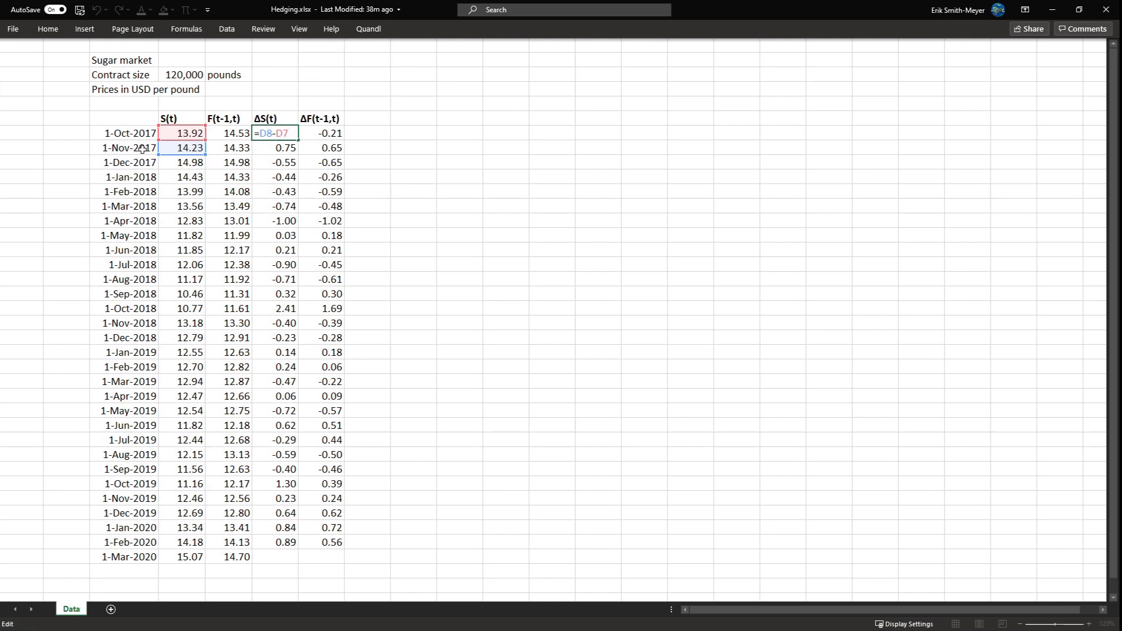
key(Return)
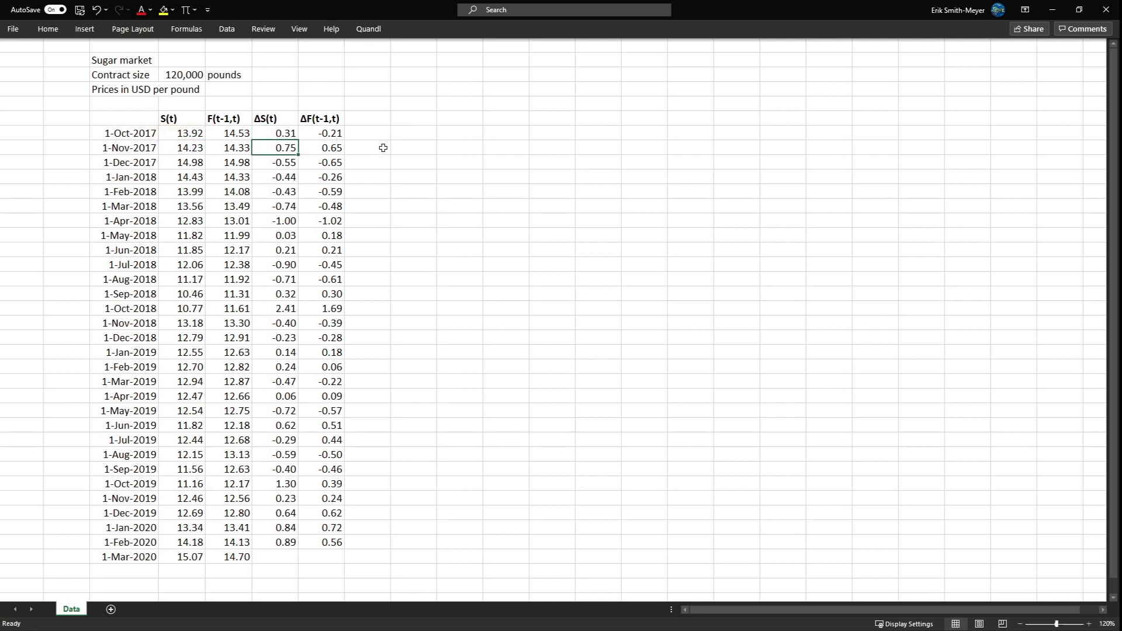
key(Down)
key(Up)
key(Up)
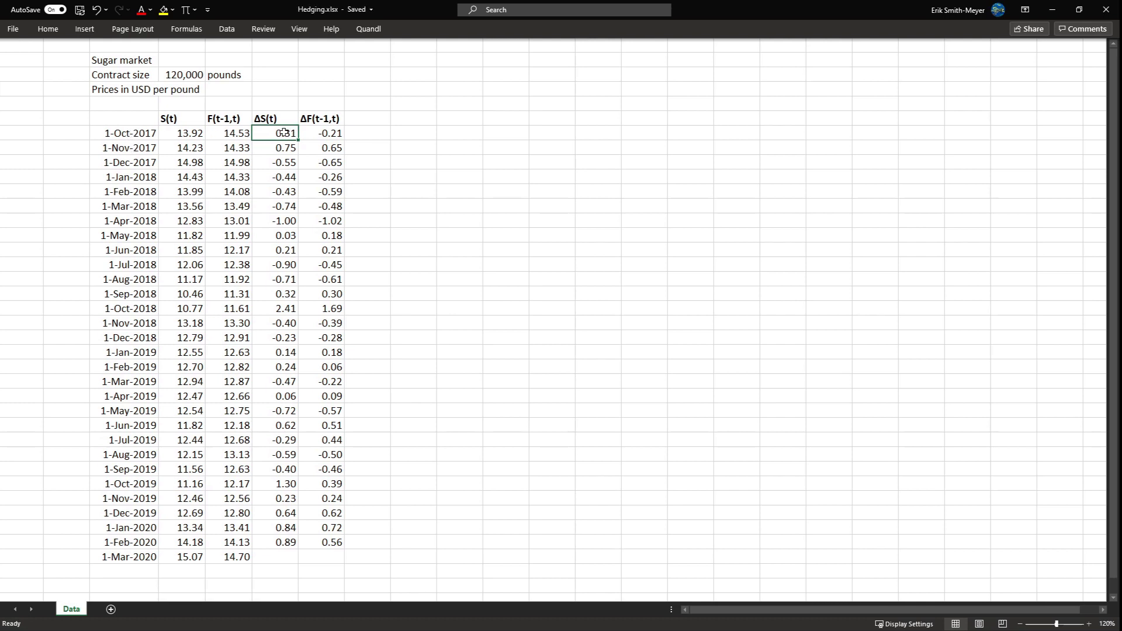
Review the first ΔS(t) and ΔF(t-1,t) changes against their dates and column headings.
click(133, 148)
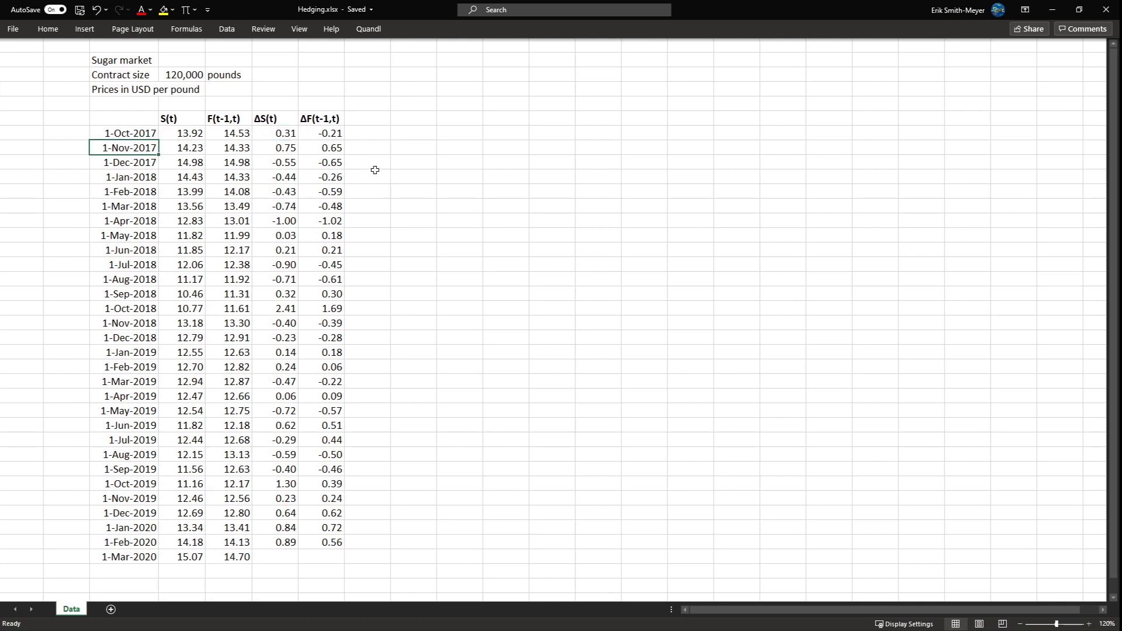
click(279, 133)
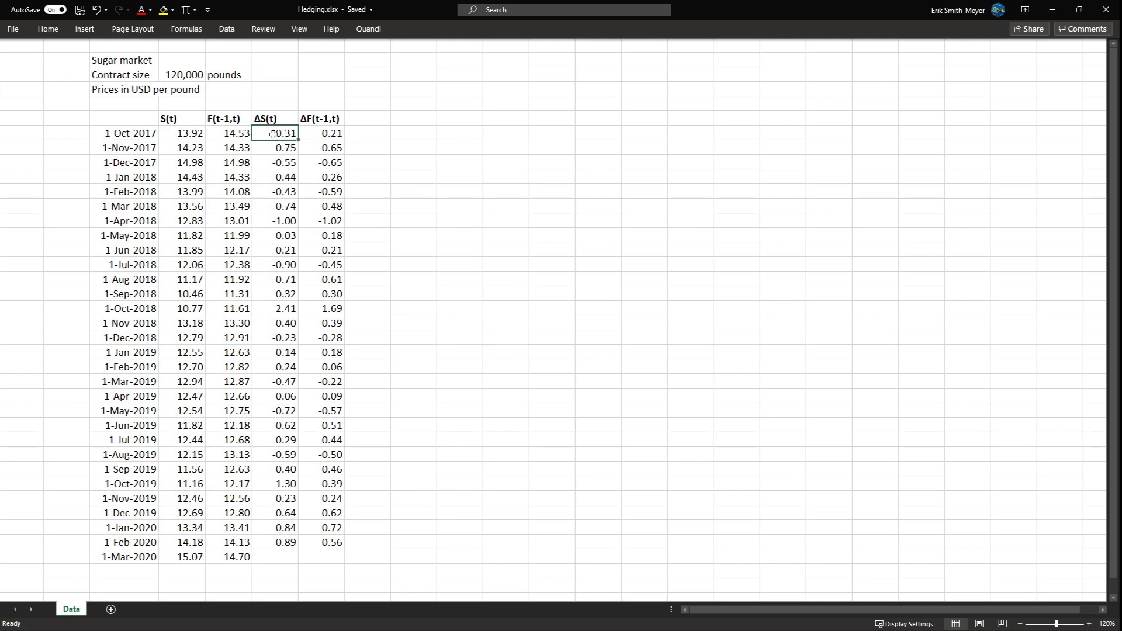
drag(275, 134, 335, 134)
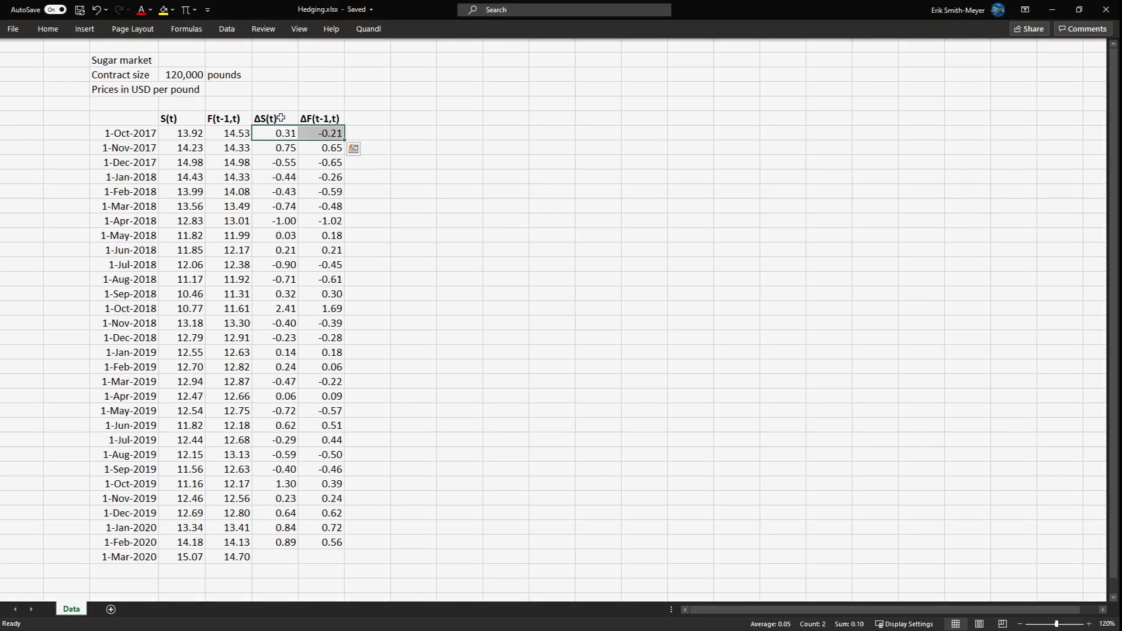
click(282, 118)
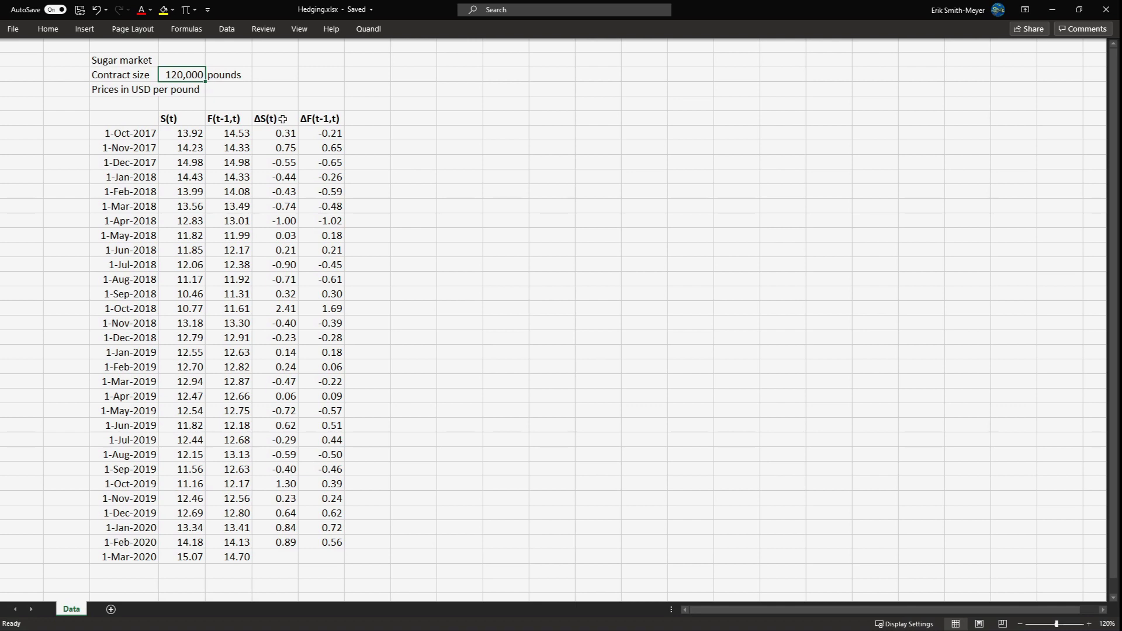
click(288, 118)
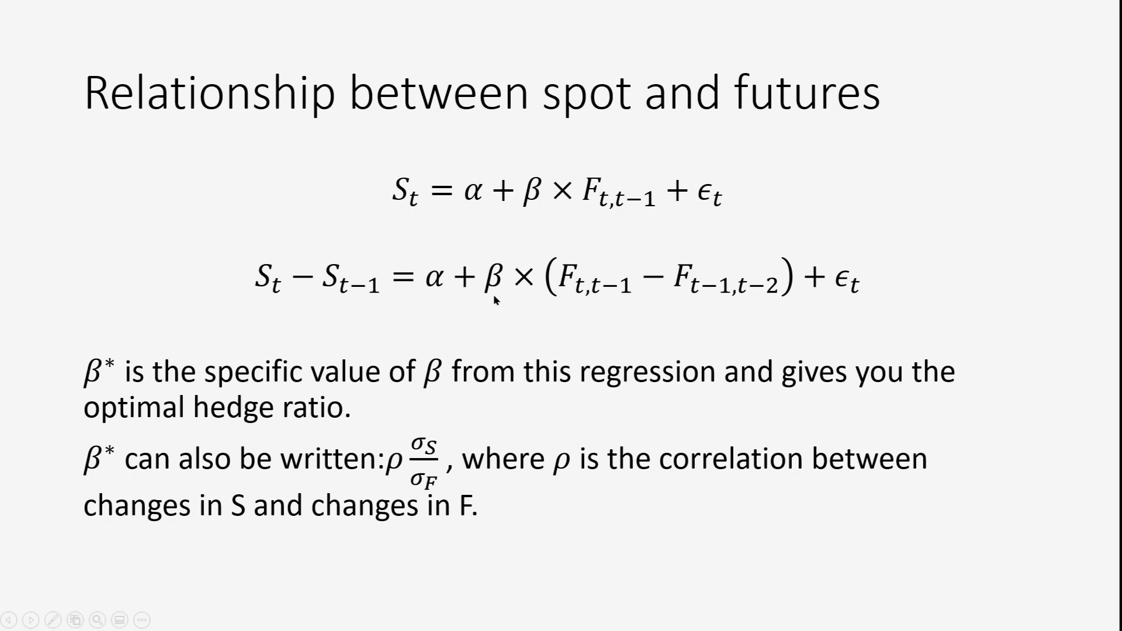
Switch from the slides to the Hedging workbook in Excel and open the Regression tool from the Data Analysis add-in.
key(alt+Tab)
click(401, 151)
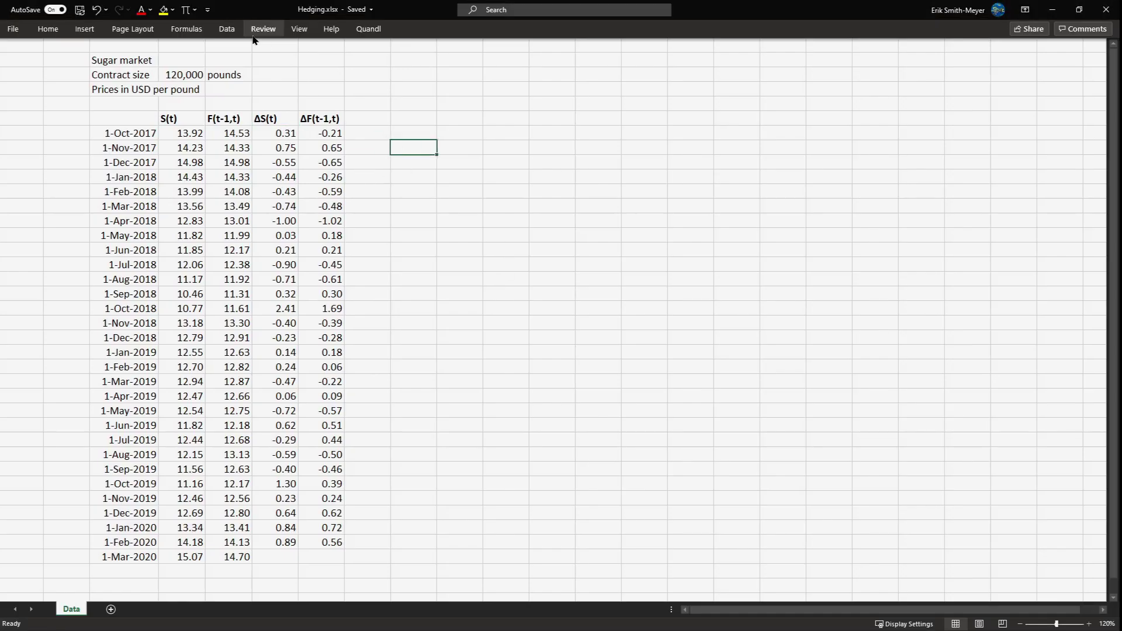
click(227, 28)
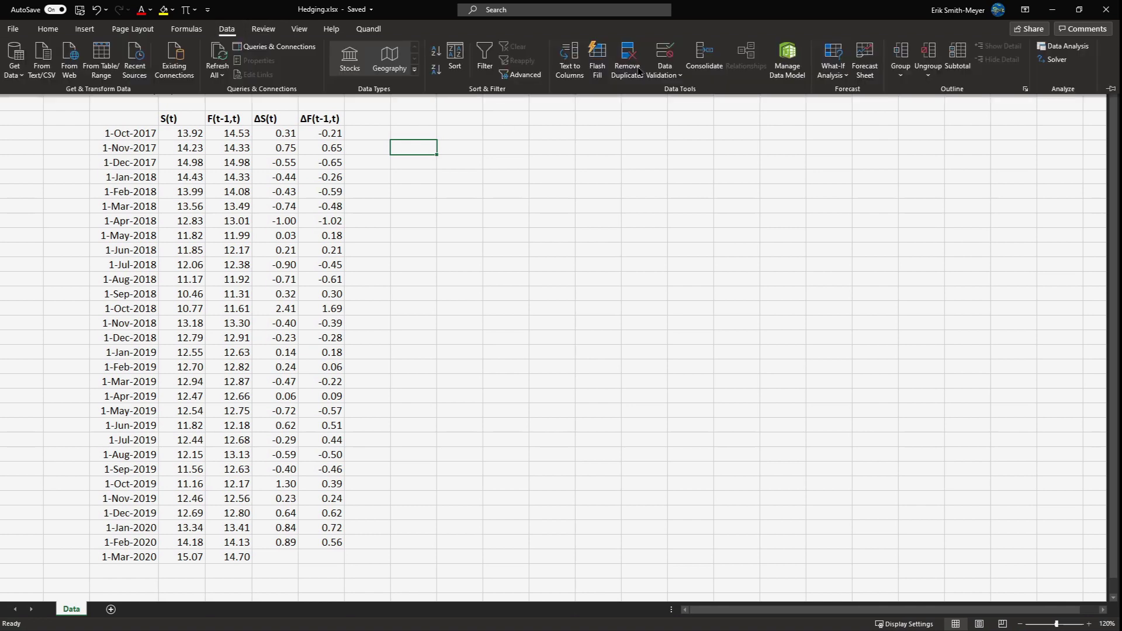
click(1061, 46)
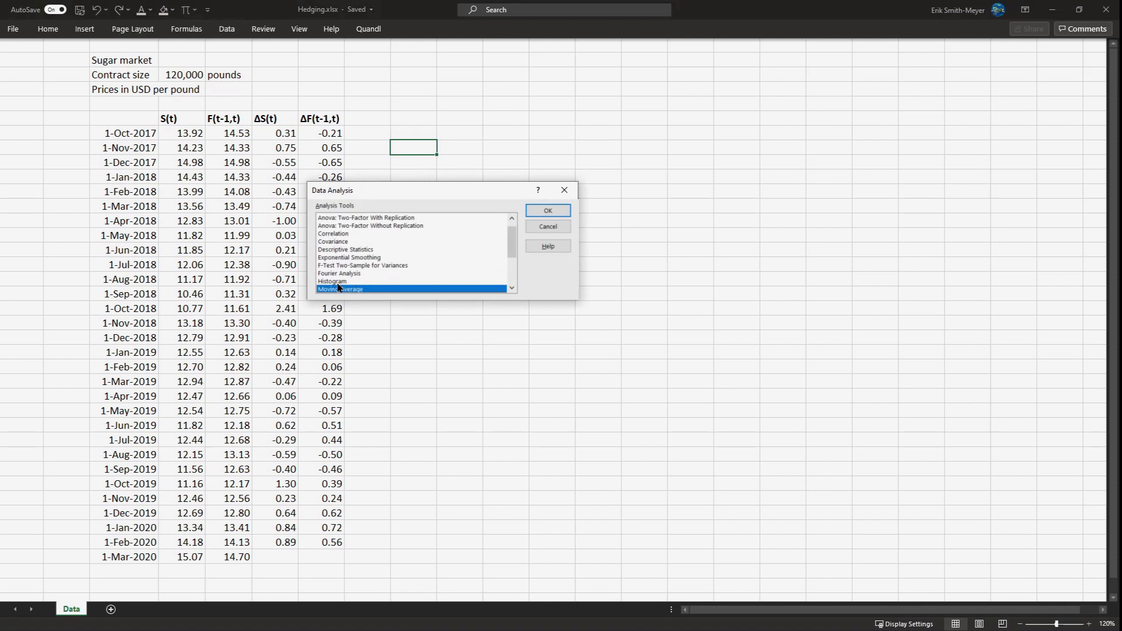
scroll(348, 270, down, 3)
click(335, 250)
click(547, 210)
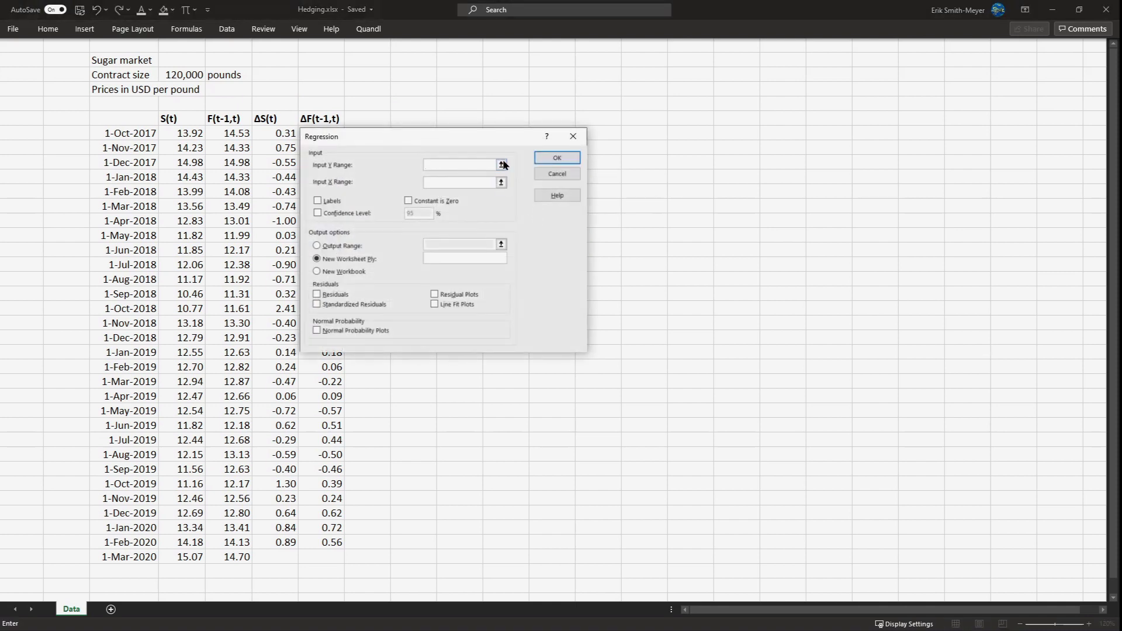
Set the regression's Y range to the ΔS(t) column, F6:F35, and its X range to the ΔF(t-1,t) column, G6:G35.
click(503, 164)
click(271, 123)
drag(271, 130, 284, 545)
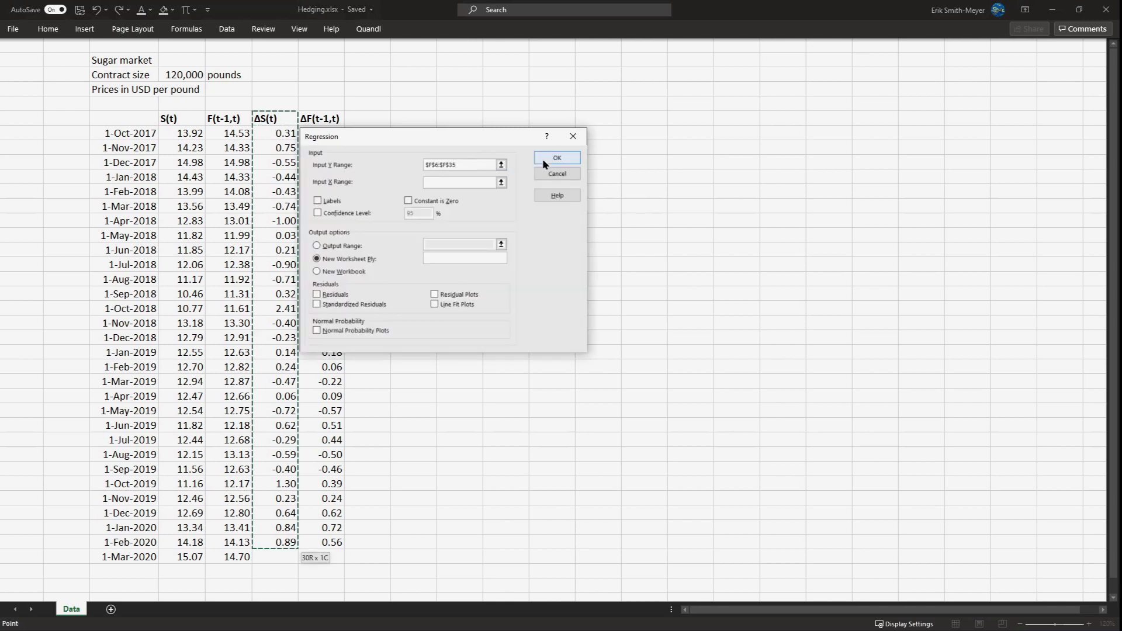
click(501, 182)
click(322, 118)
key(ctrl+shift+Down)
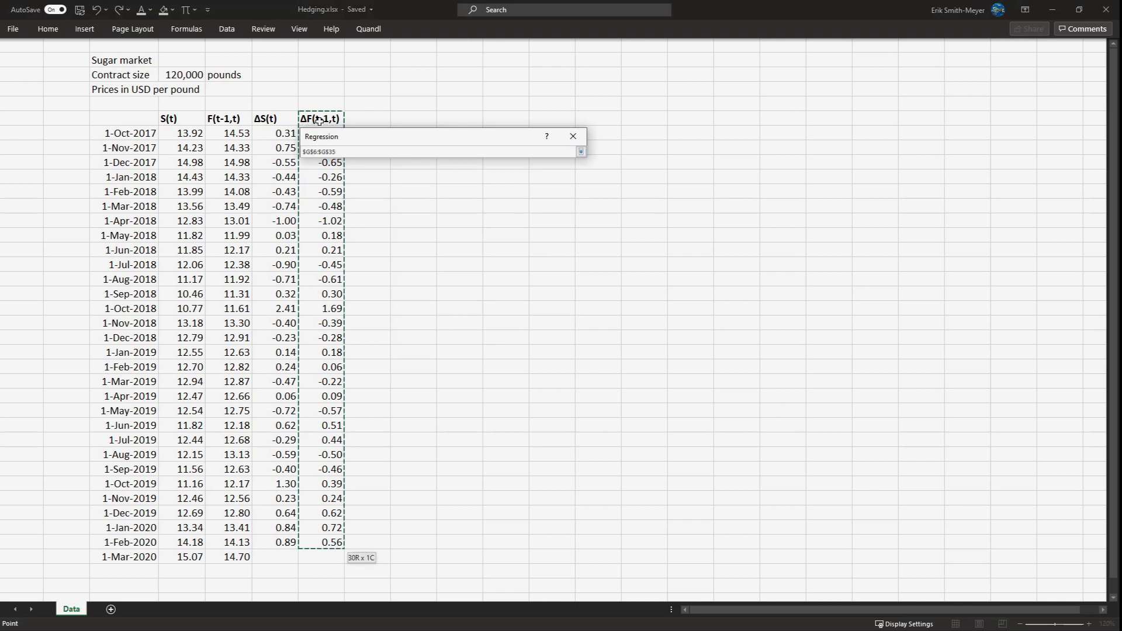
key(Return)
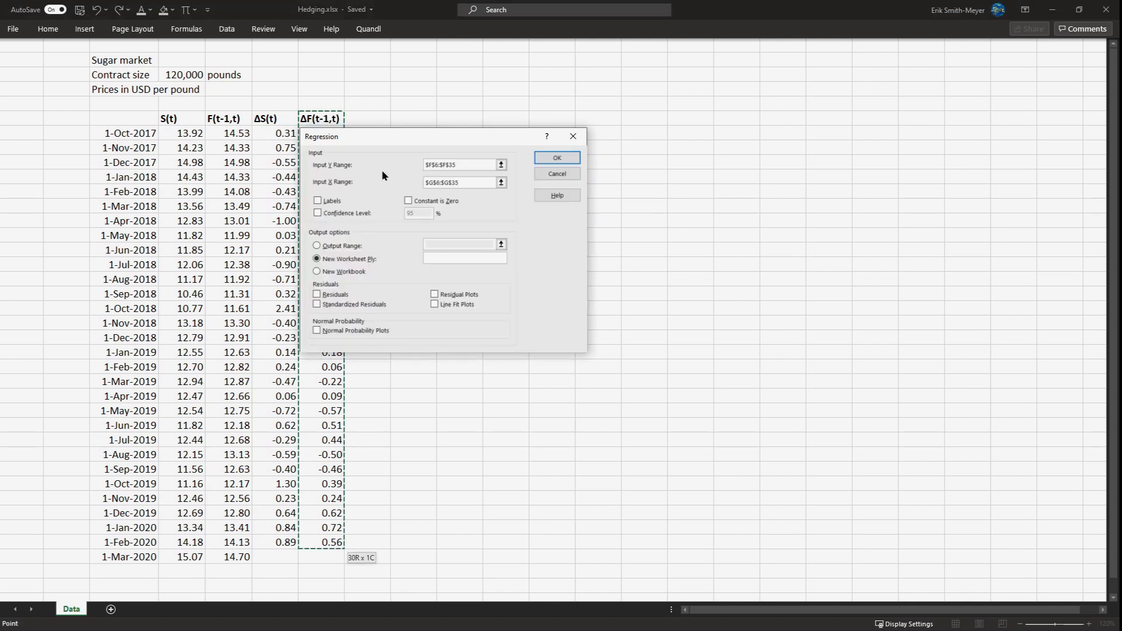
Mark the regression ranges as containing labels and run the regression with output on a new worksheet.
drag(392, 136, 475, 136)
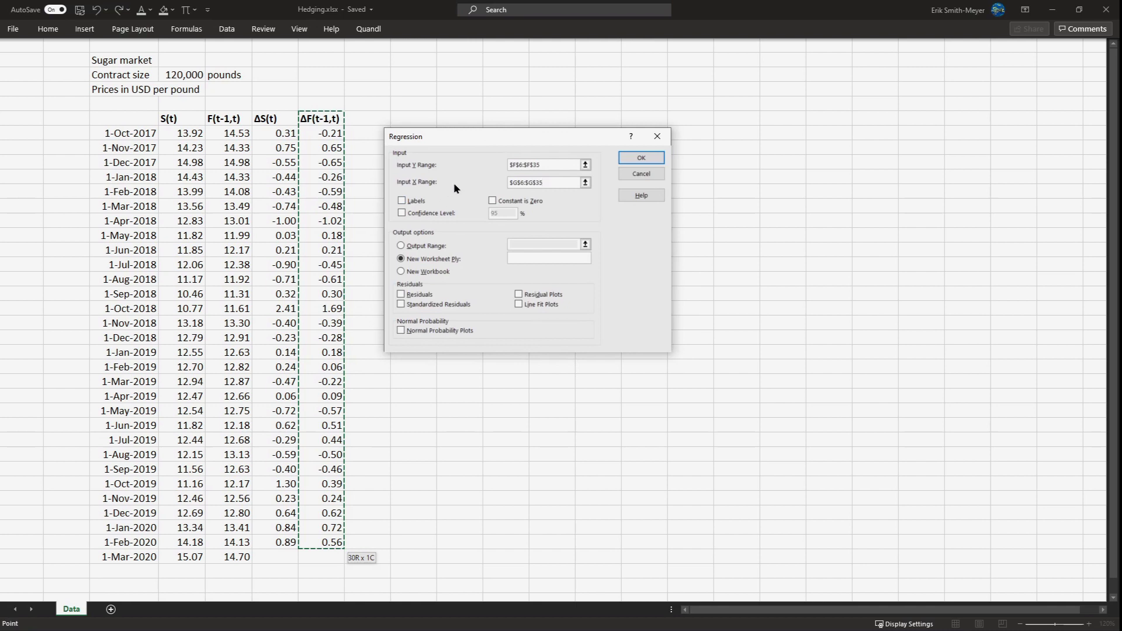
click(416, 201)
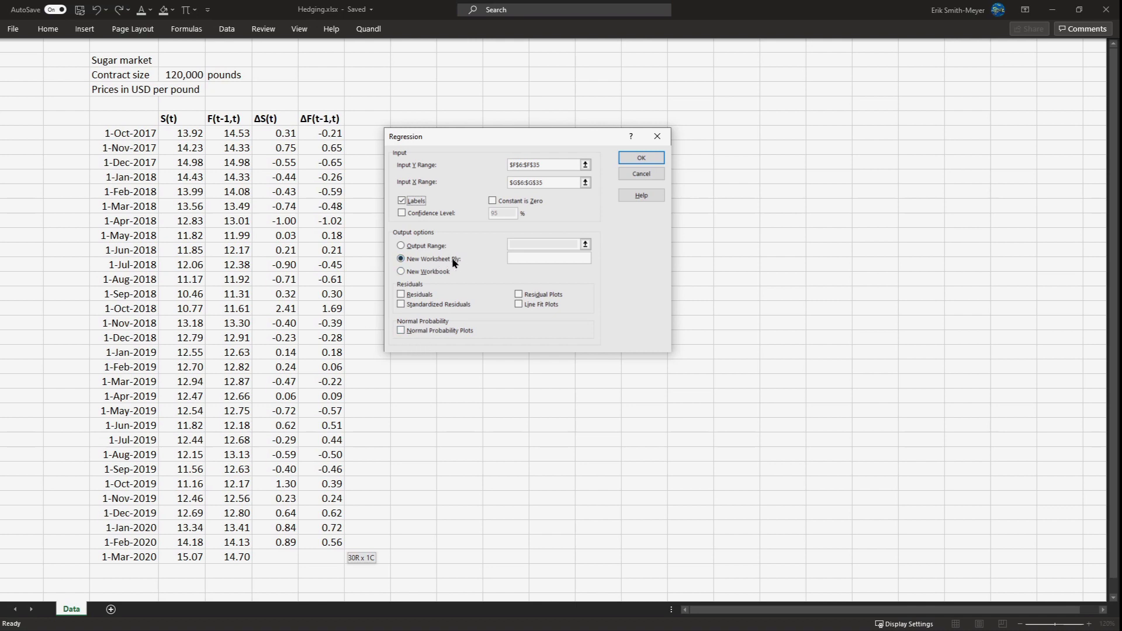
click(640, 158)
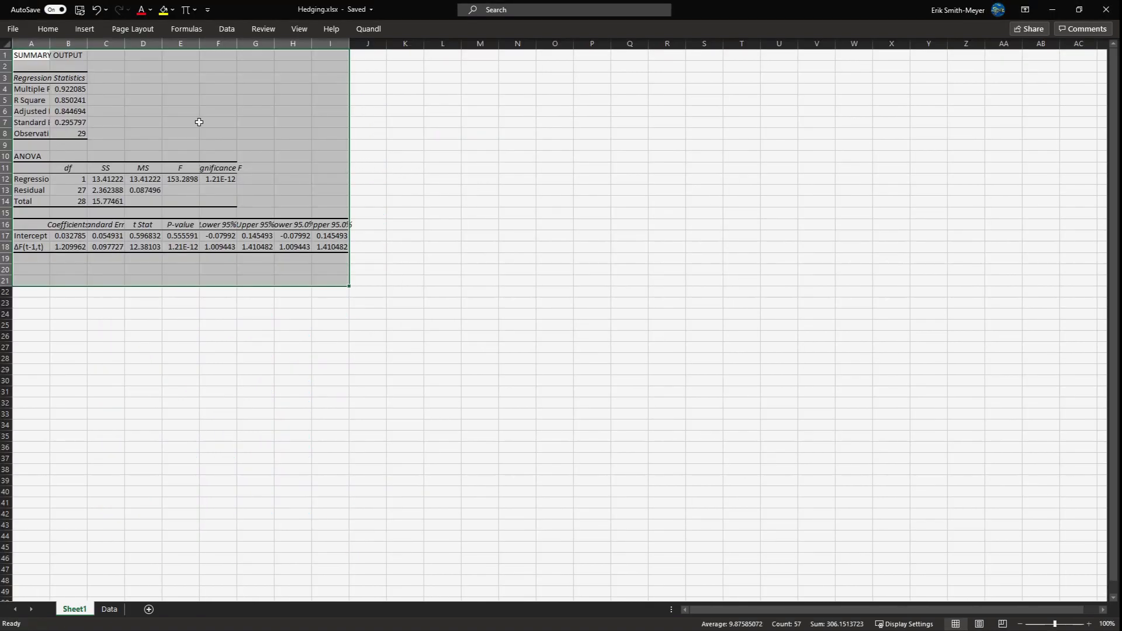
Fill the ΔF(t-1,t) coefficient and the R Square value in the regression output with yellow.
drag(141, 103, 220, 168)
click(186, 123)
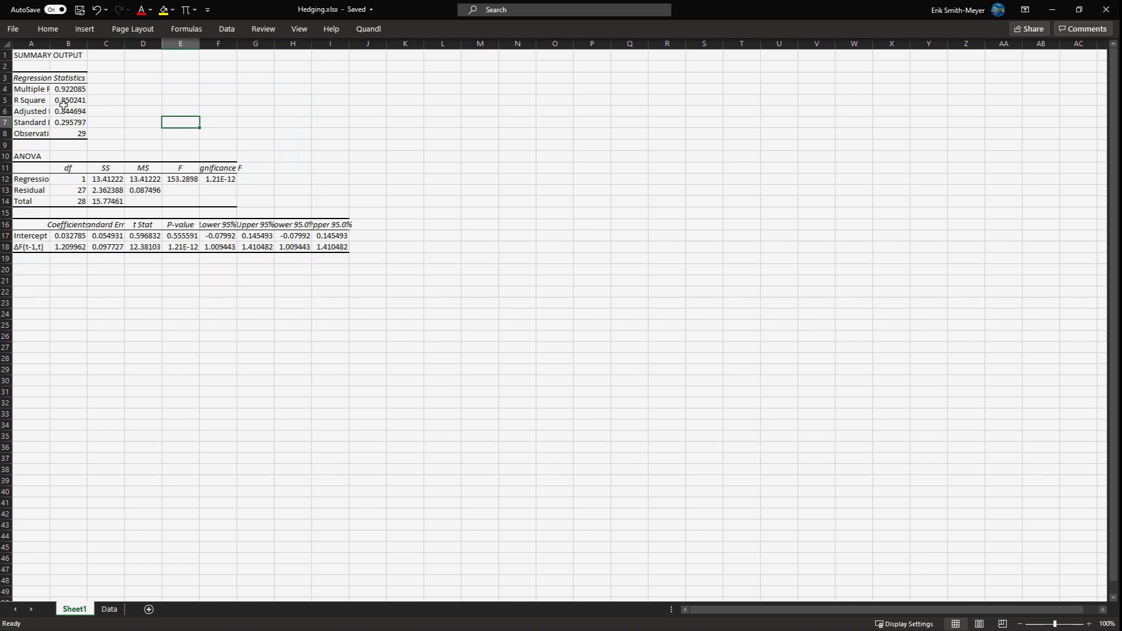
click(66, 246)
click(163, 9)
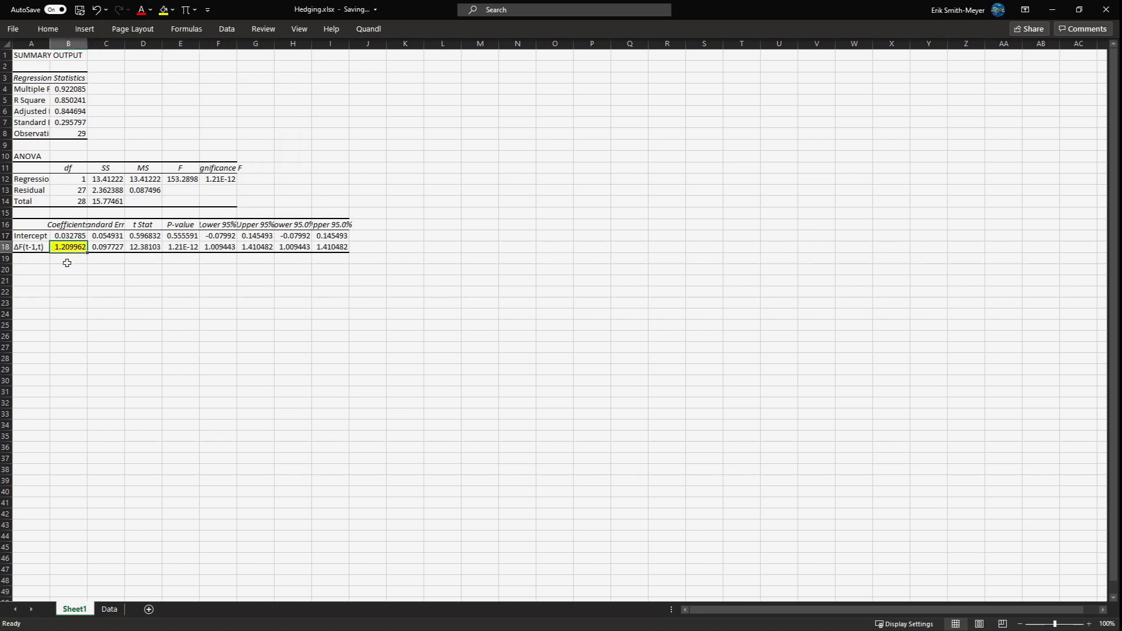
click(55, 235)
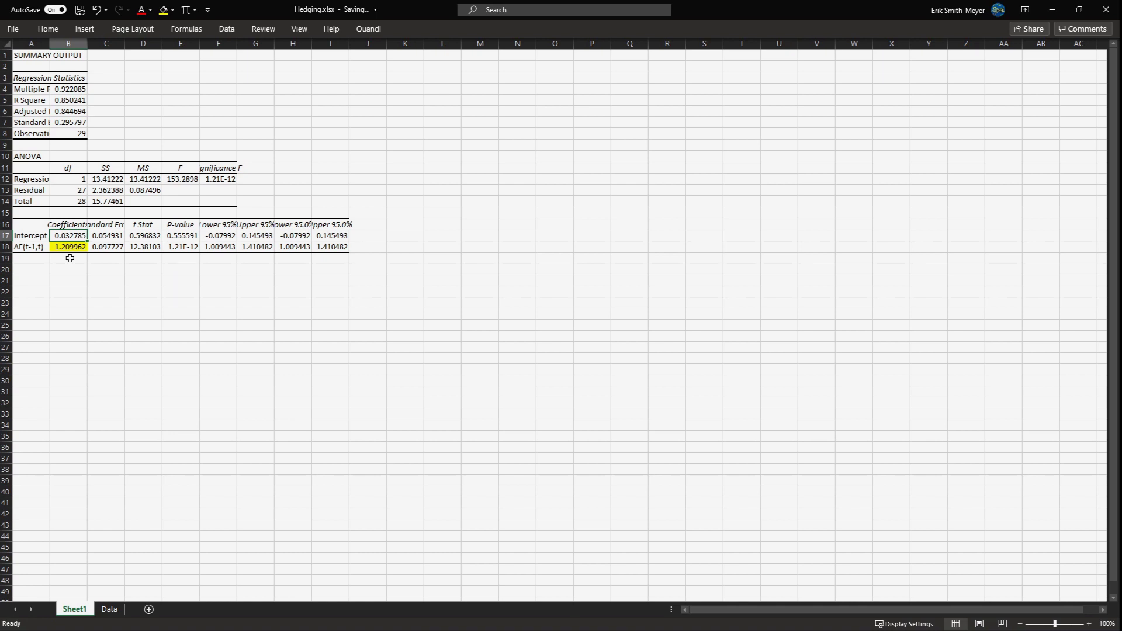
click(66, 247)
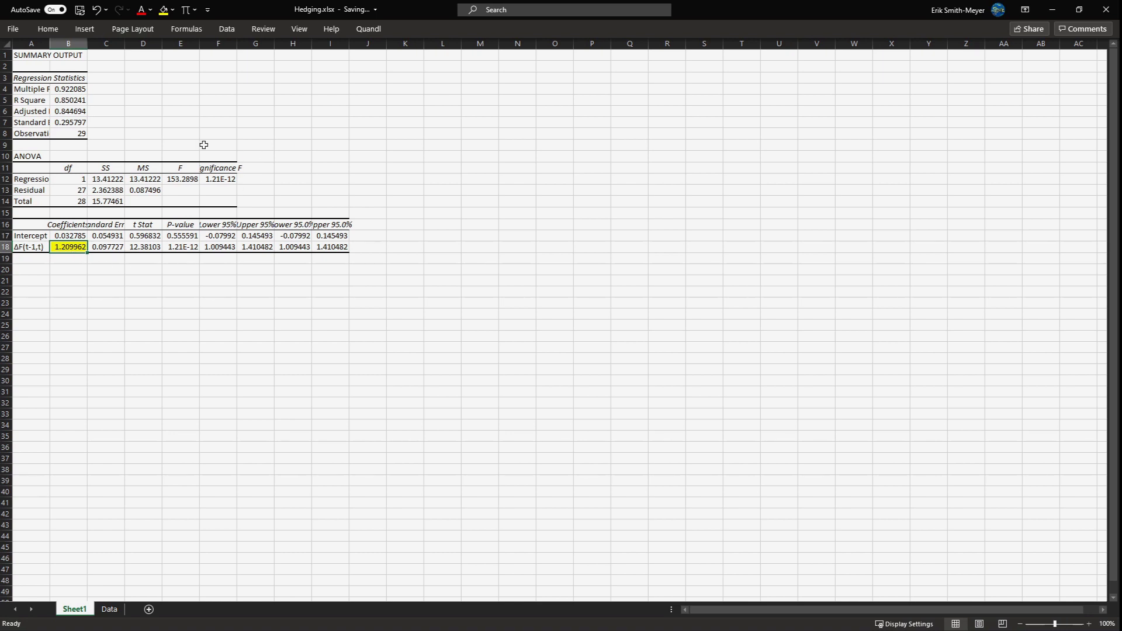
click(72, 101)
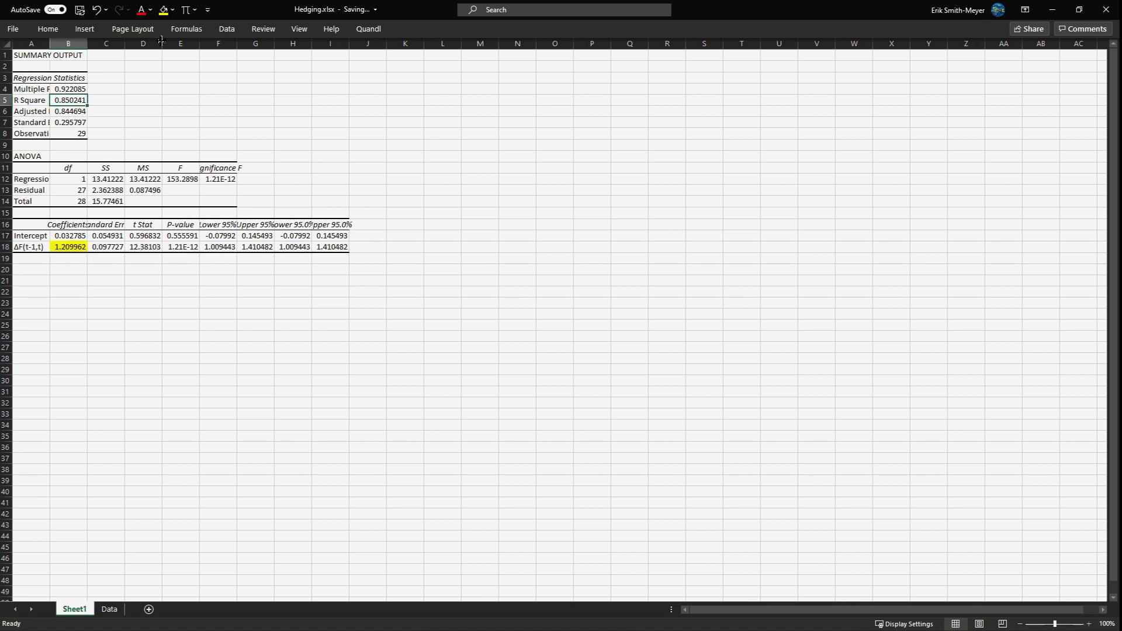
click(163, 9)
click(66, 247)
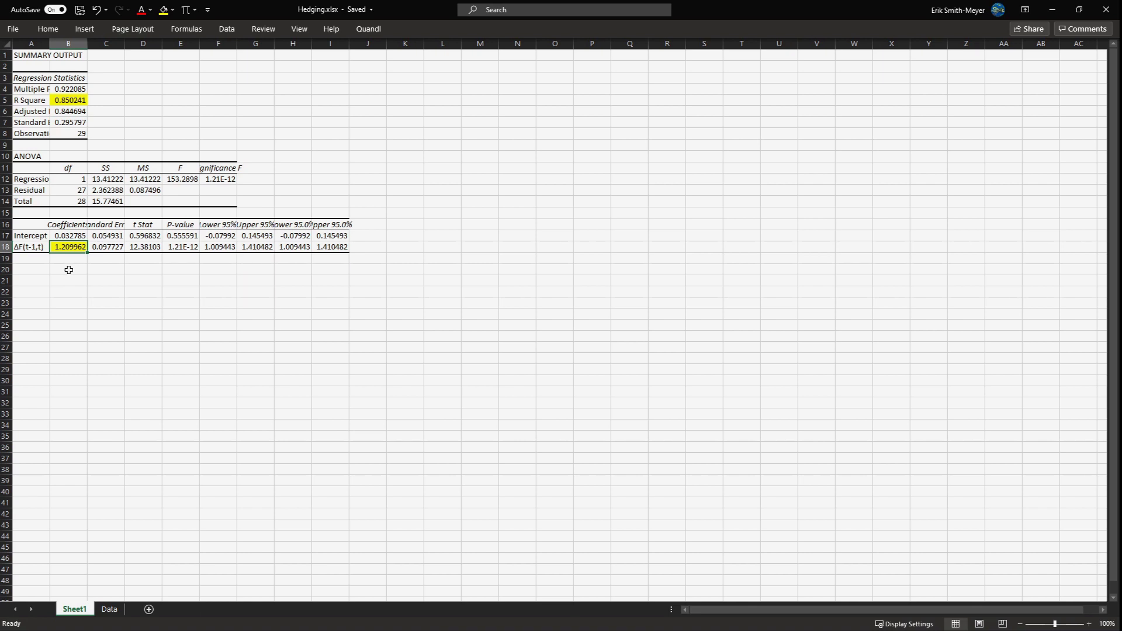
key(ctrl+z)
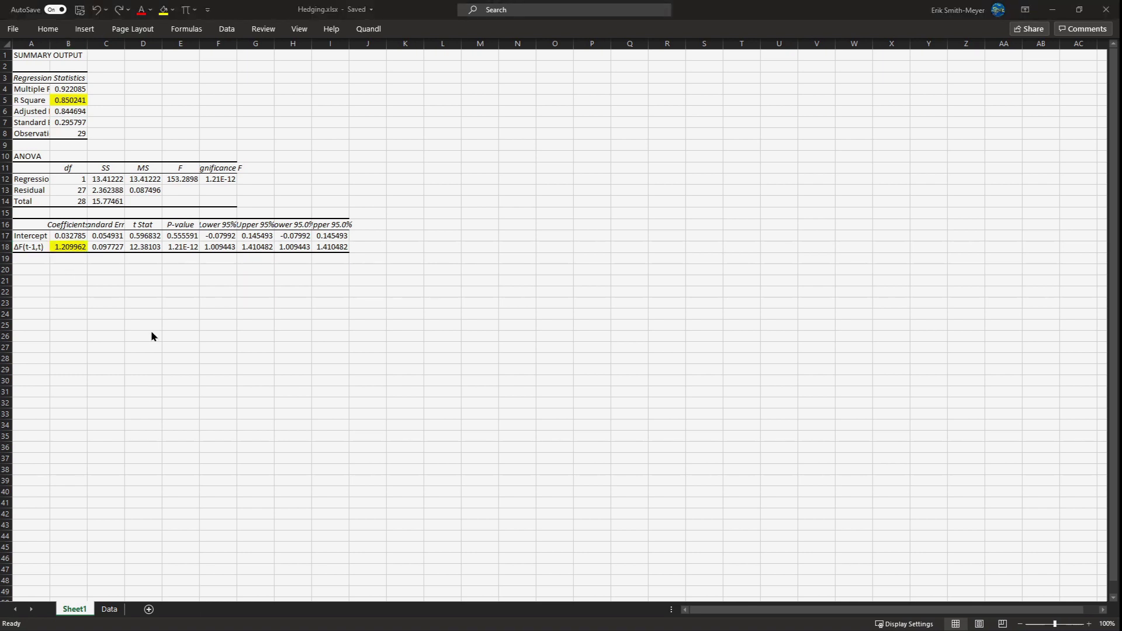
click(69, 249)
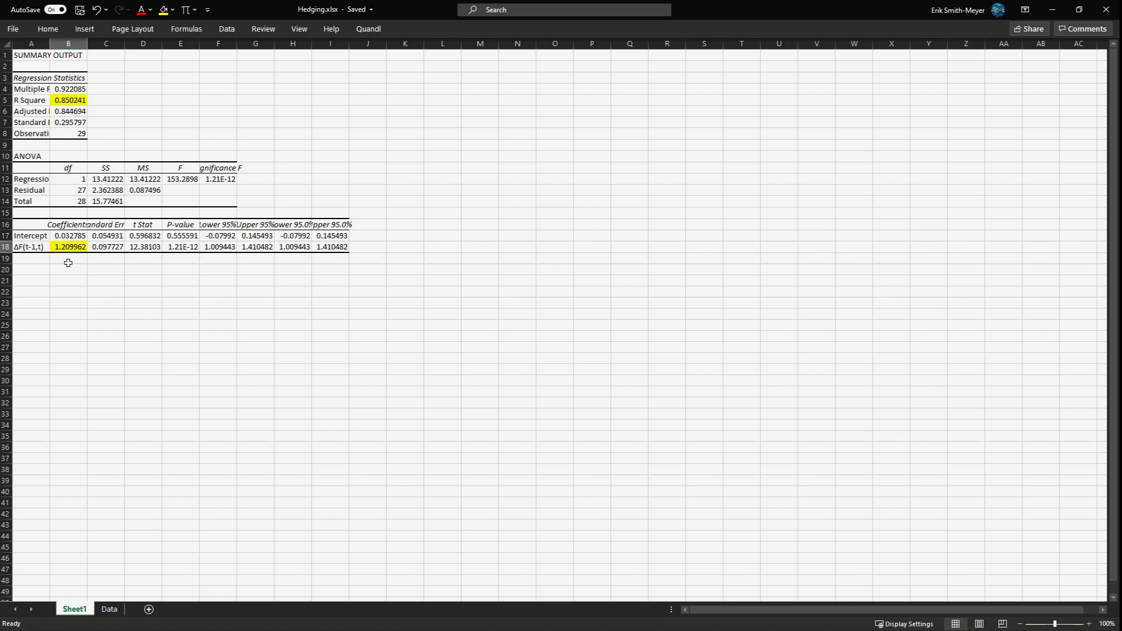
Switch to the Data sheet and select the cell two rows below the last date, 1-Mar-2020.
key(ctrl+Page_Down)
click(181, 575)
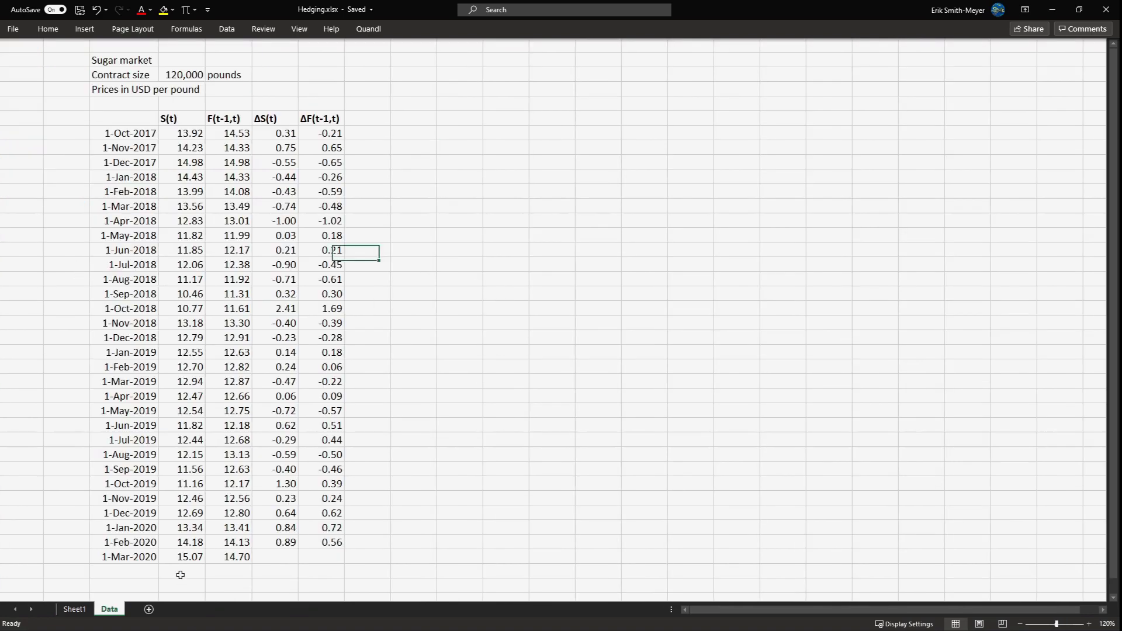
click(140, 571)
key(Down)
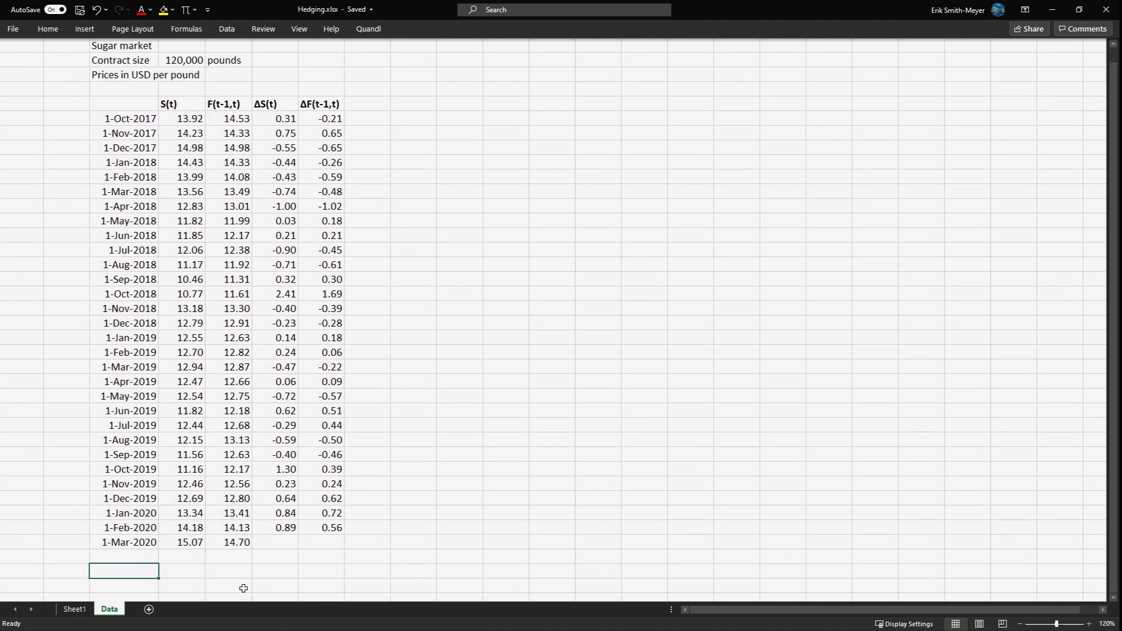
text(=)
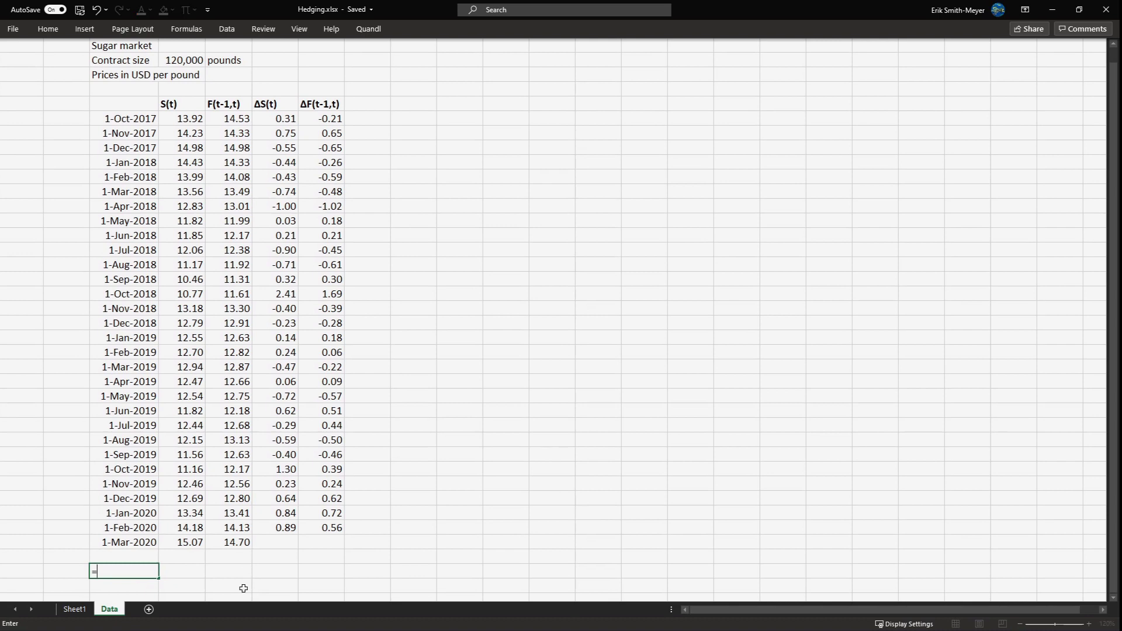
text(st)
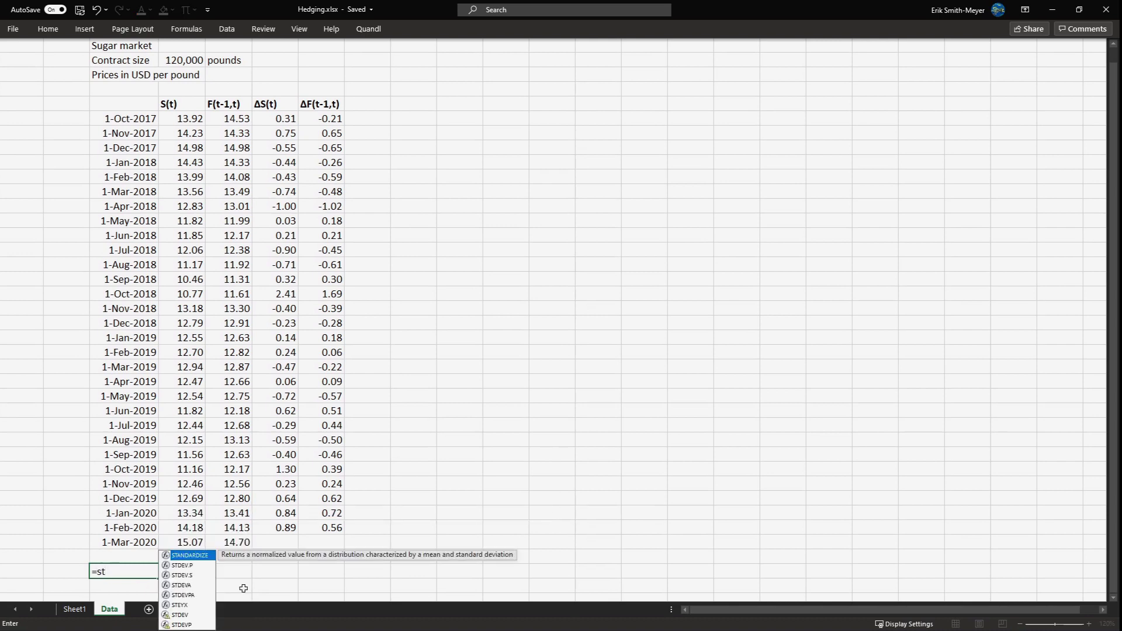
key(Down)
key(Down)
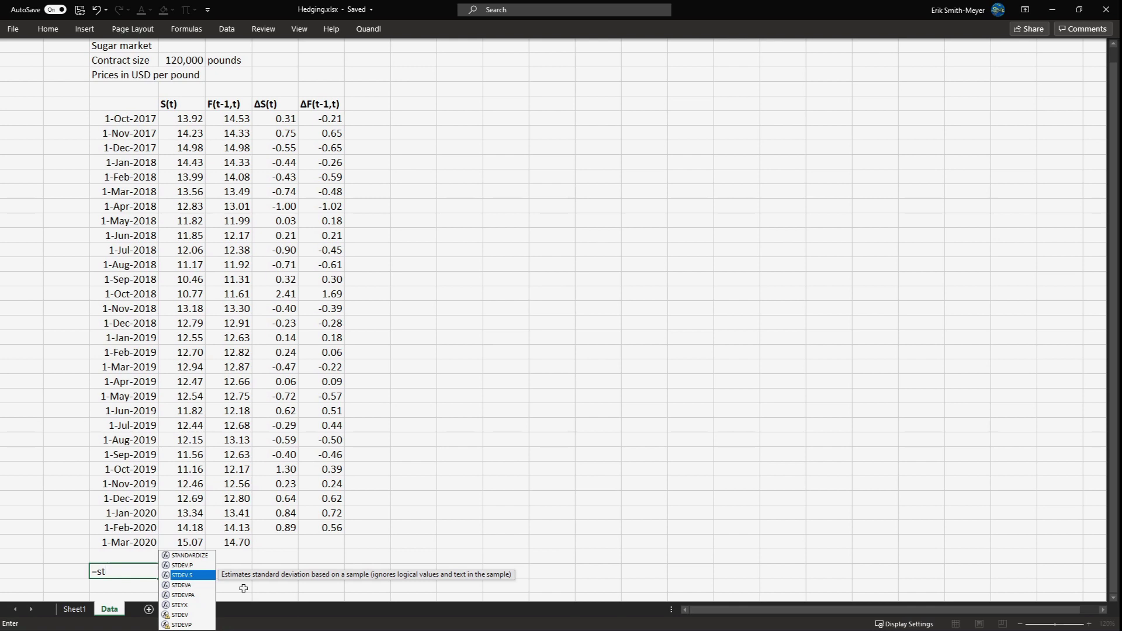
key(Tab)
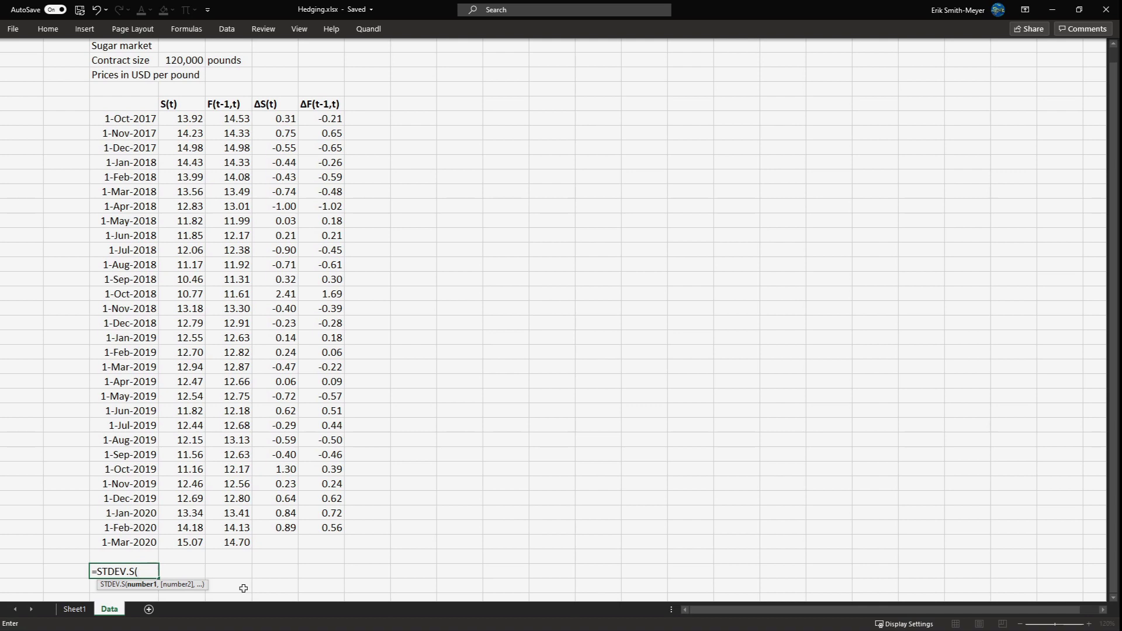
key(Escape)
Label the row two rows below the last date as SD.
text(Stde)
key(BackSpace)
key(BackSpace)
key(BackSpace)
text(D)
key(Tab)
Calculate the sample standard deviation of the S(t) prices with STDEV.S in the SD row.
text(=)
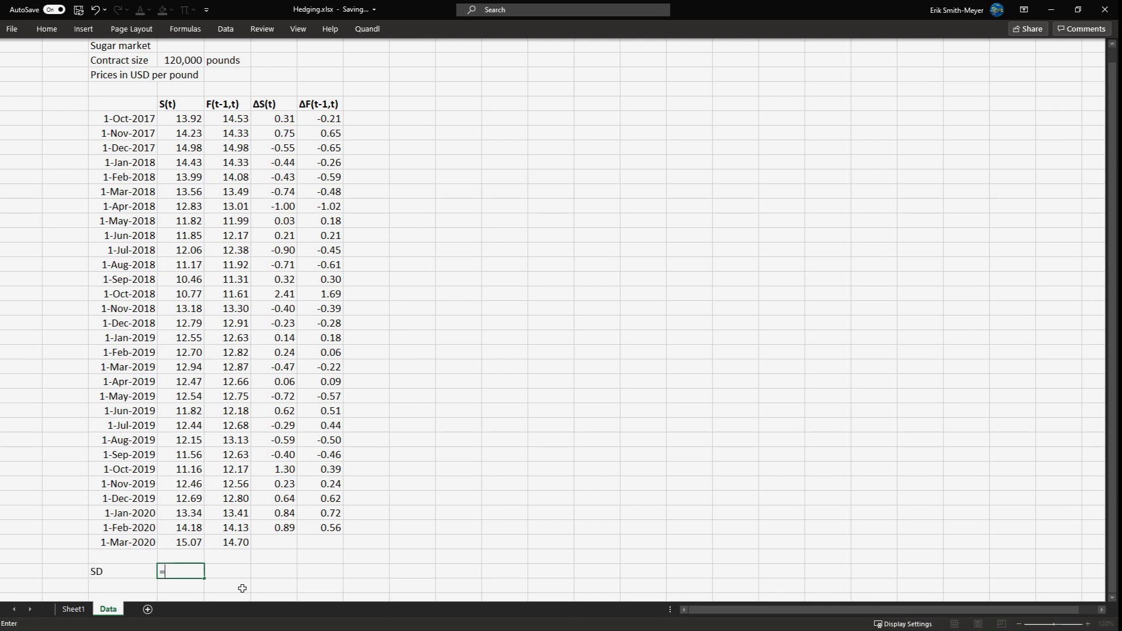
text(stde)
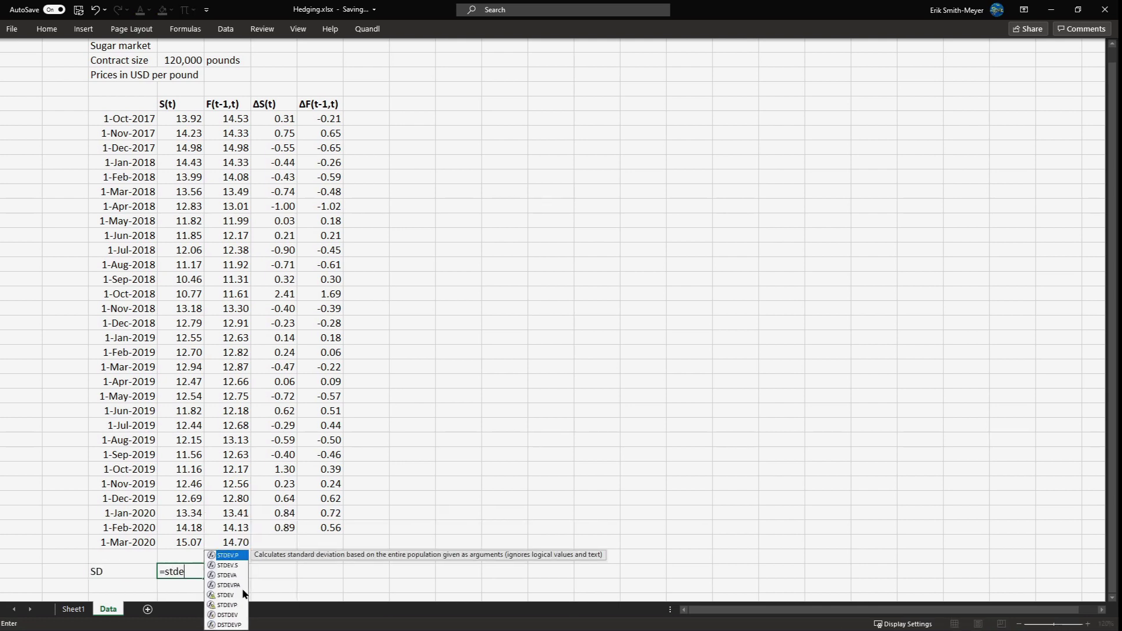
key(Tab)
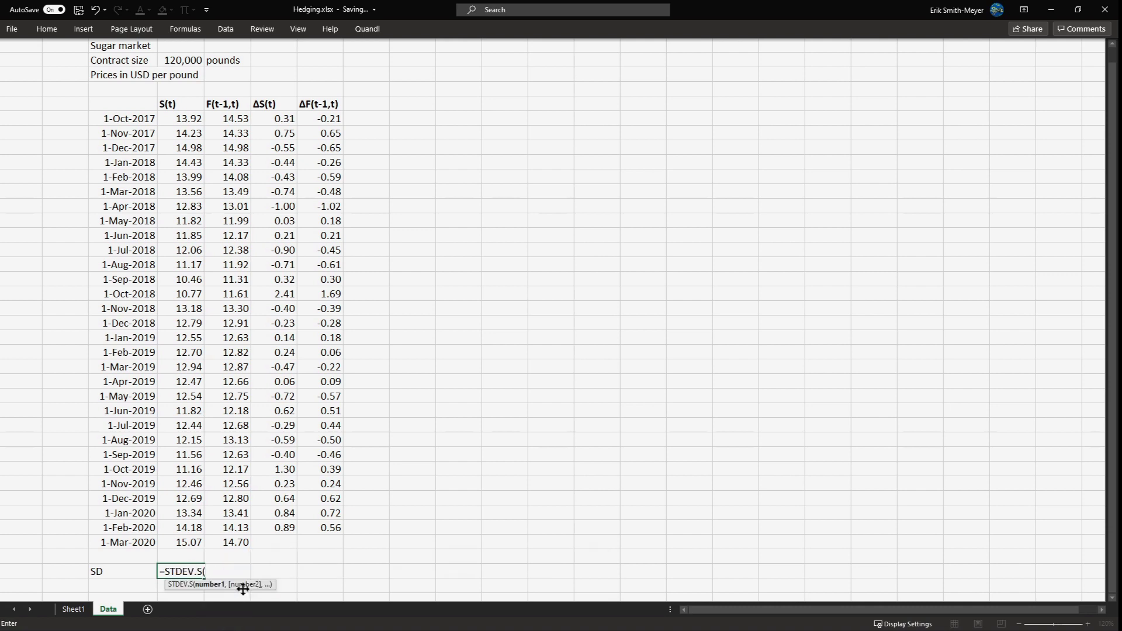
key(Up)
key(ctrl+shift+Up)
key(shift+Down)
key(Return)
Copy the S(t) standard deviation formula across the SD row to the F(t-1,t), ΔS(t) and ΔF(t-1,t) columns.
key(Up)
key(ctrl+c)
key(Right)
key(shift+Right)
key(shift+Right)
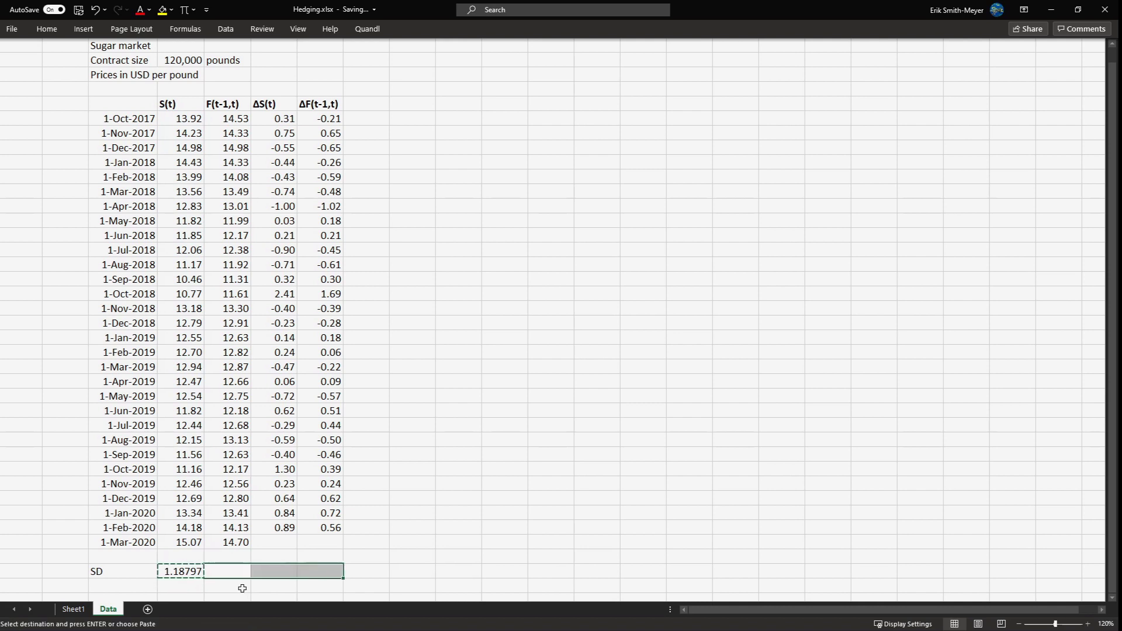
key(ctrl+v)
Label the row directly below SD as Correlation.
key(Down)
key(Left)
key(Left)
key(Left)
key(Right)
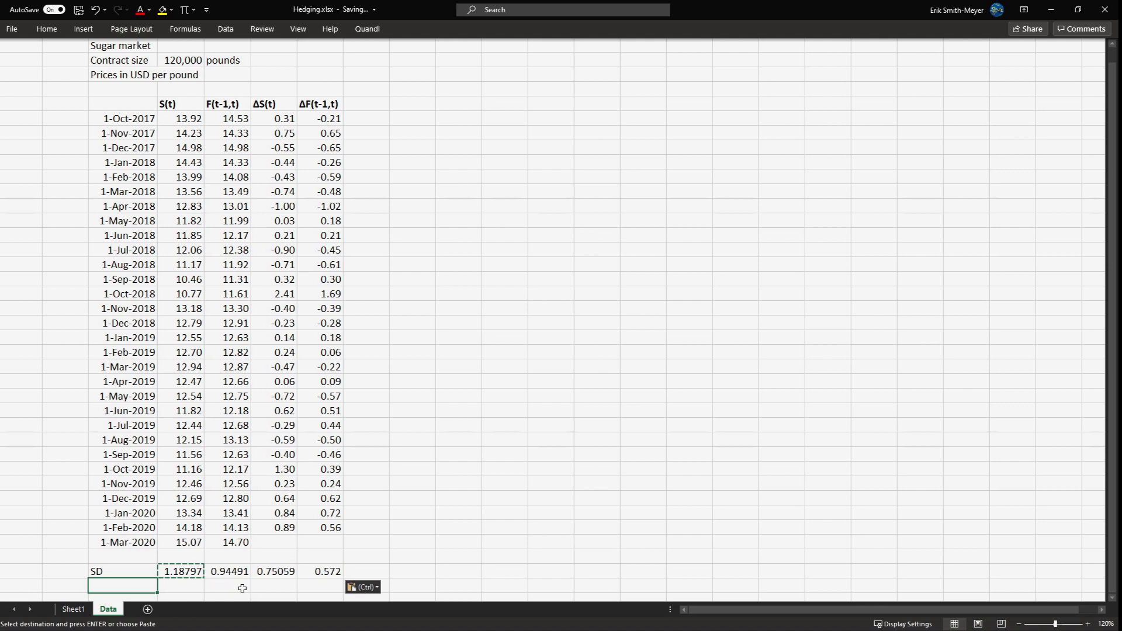
text(Correlation)
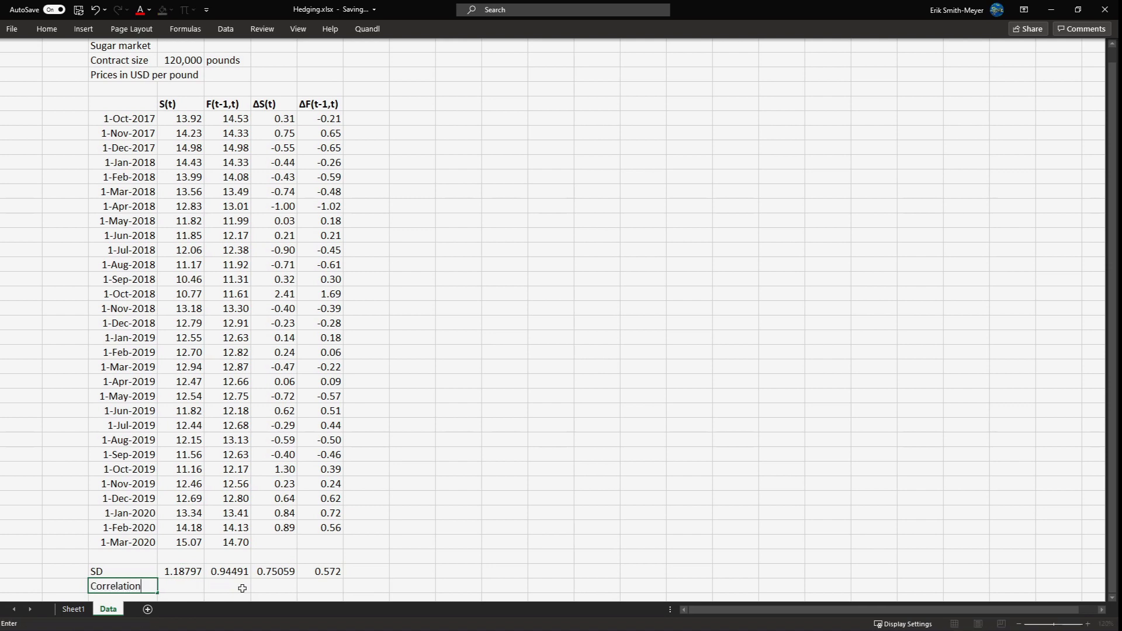
key(Tab)
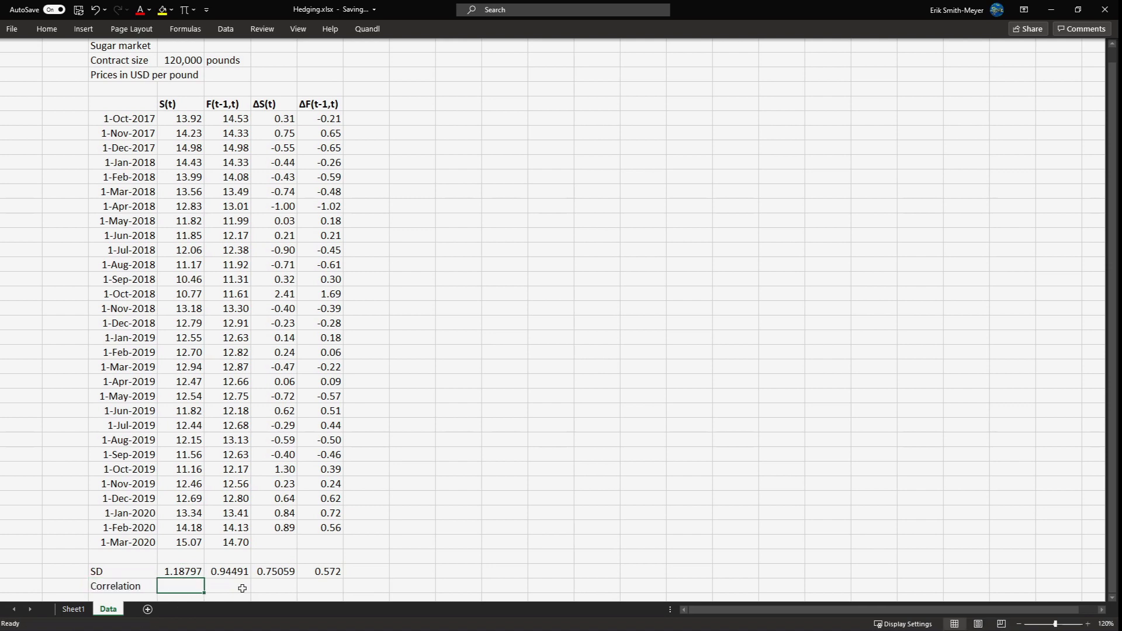
Calculate the correlation between the S(t) and F(t-1,t) prices with CORREL in the S(t) column of the Correlation row.
text(=corr)
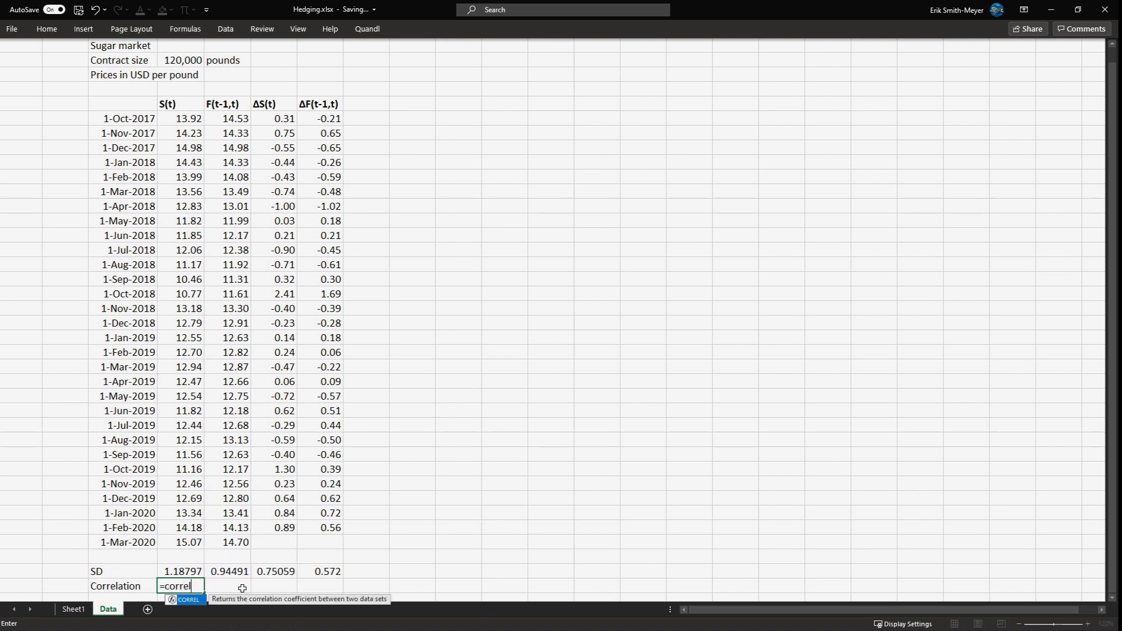
text(el)
key(Tab)
key(Up)
key(Up)
key(Up)
key(ctrl+shift+Up)
key(shift+Down)
text(,)
key(Right)
key(Up)
key(Up)
key(Up)
key(ctrl+shift+Up)
key(shift+Down)
key(Return)
Copy the correlation formula to the ΔS(t) column so it covers ΔS(t) and ΔF(t-1,t).
key(Up)
key(ctrl+c)
key(Right)
key(Right)
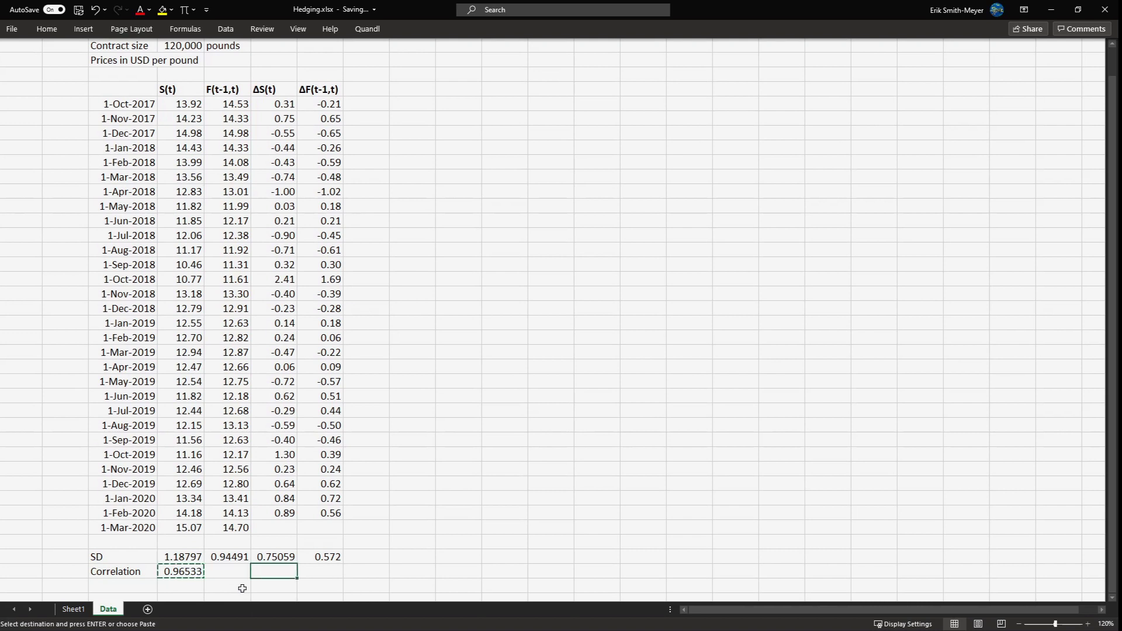
key(ctrl+v)
key(Right)
key(Left)
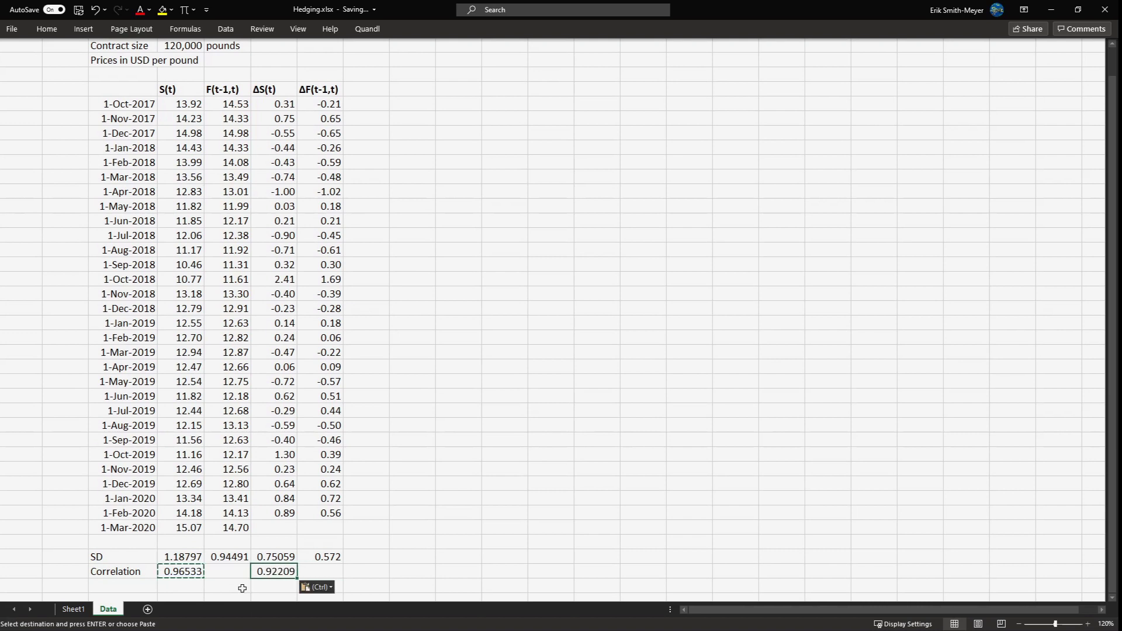
key(Escape)
key(Left)
key(Left)
key(Right)
key(Right)
key(Up)
key(Up)
key(Up)
key(Up)
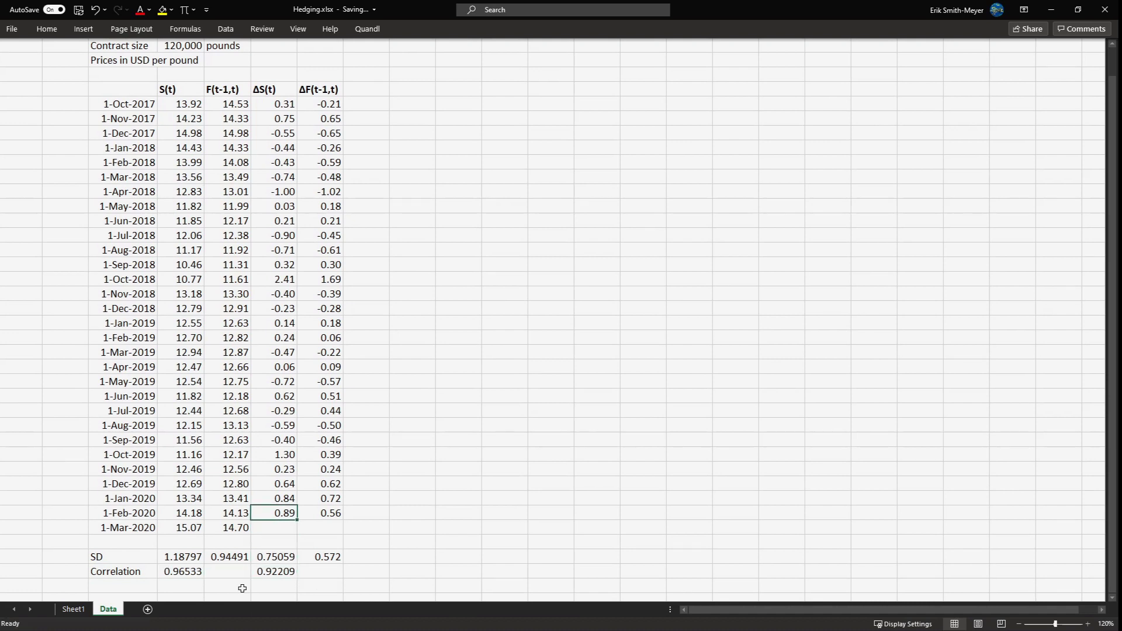
Label the row directly below Correlation as Hedge ratio.
key(Down)
key(Down)
key(Down)
key(Down)
key(Down)
key(Down)
key(Down)
key(Down)
key(Left)
key(Left)
key(Up)
key(Up)
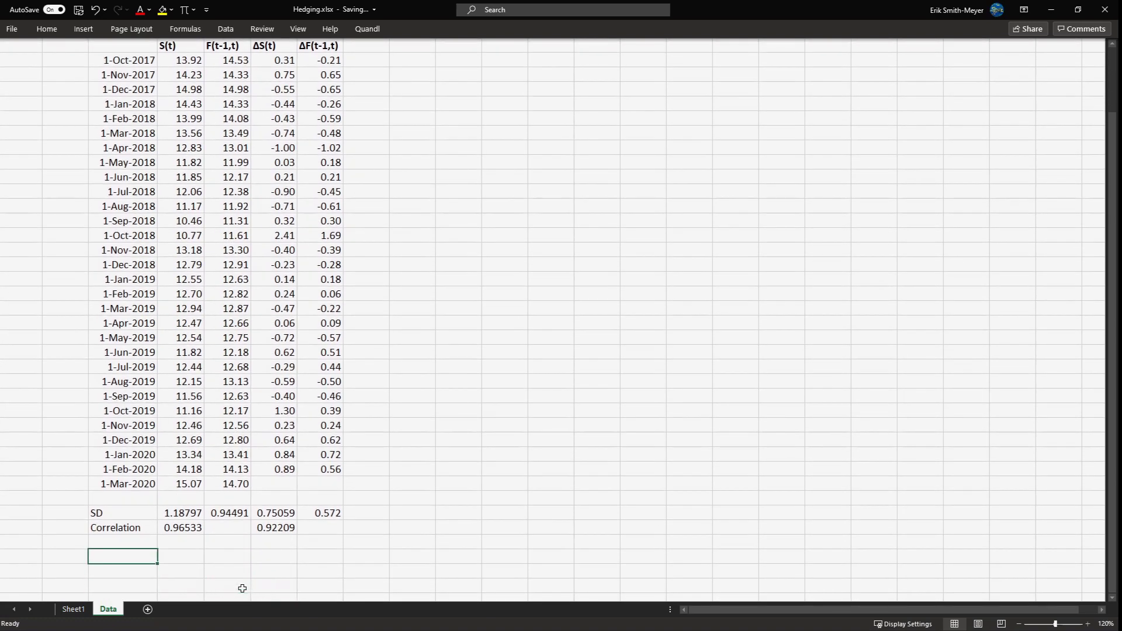
key(Up)
text(Hed)
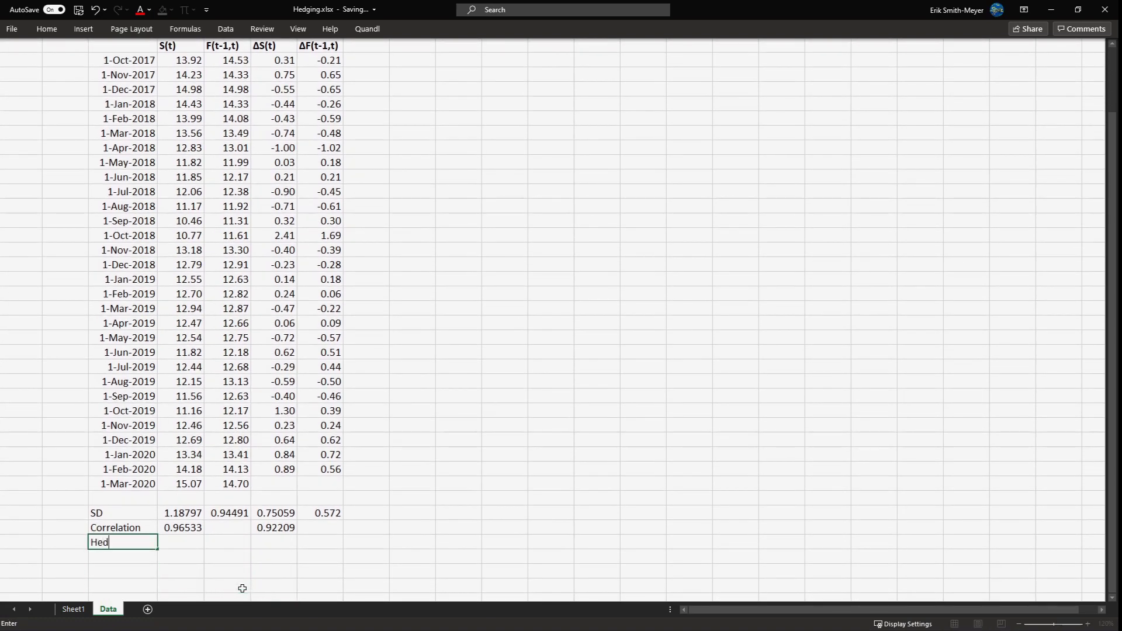
text(ge ratio)
Calculate the hedge ratio in the ΔS(t) column with the formula =F39*(F38/G38).
key(Tab)
key(Tab)
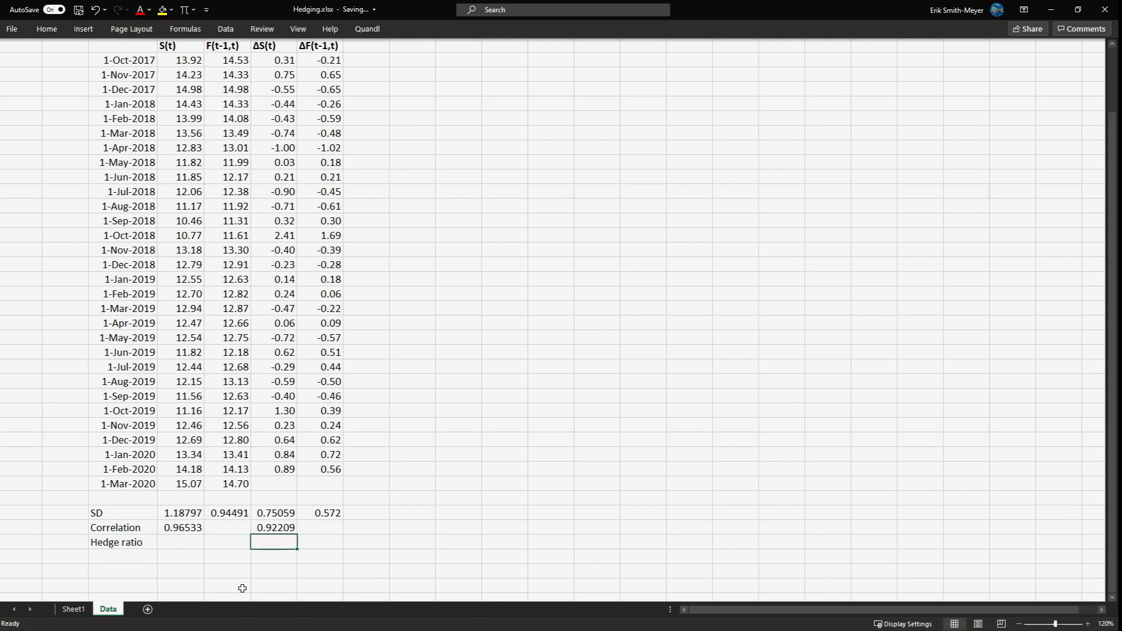
text(=)
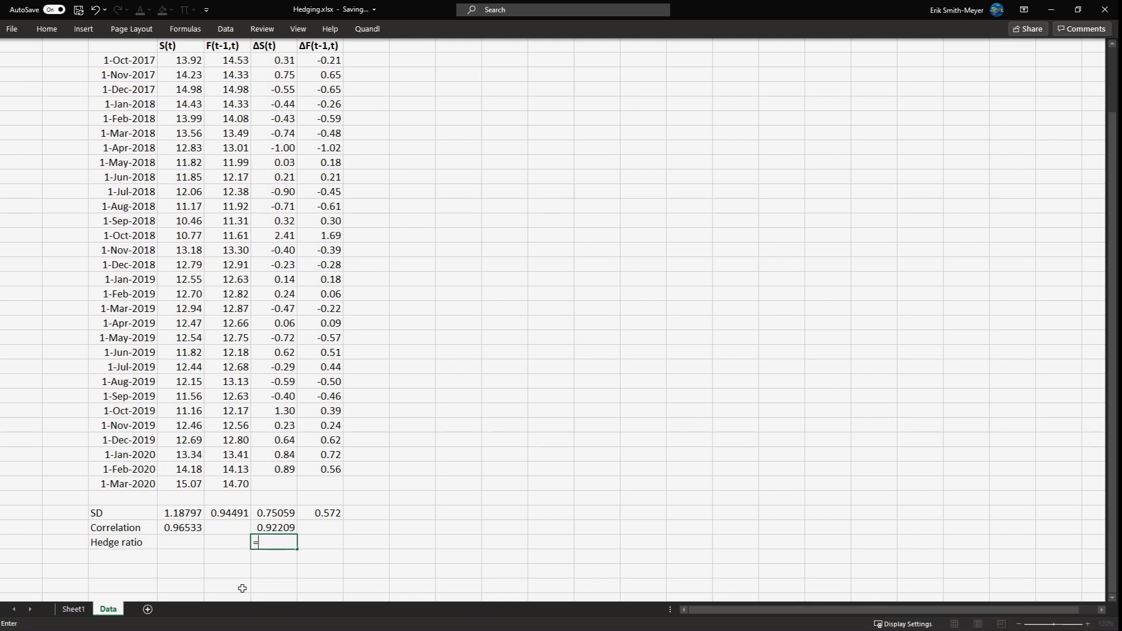
key(Up)
text(*()
key(Up)
key(Up)
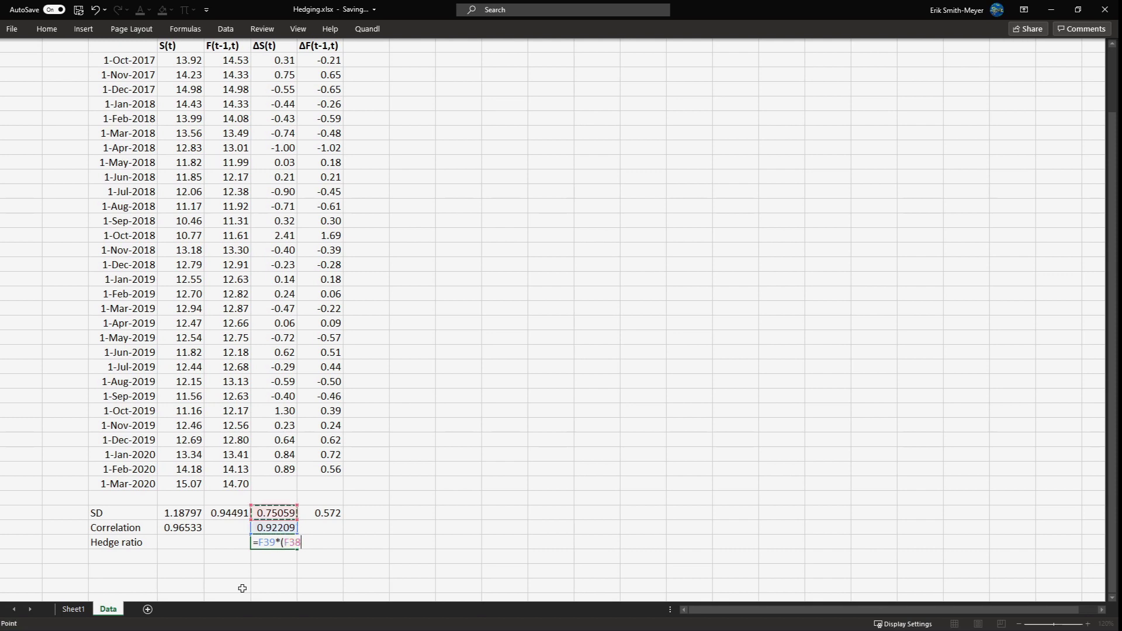
text(/)
key(Up)
key(Up)
key(Right)
text())
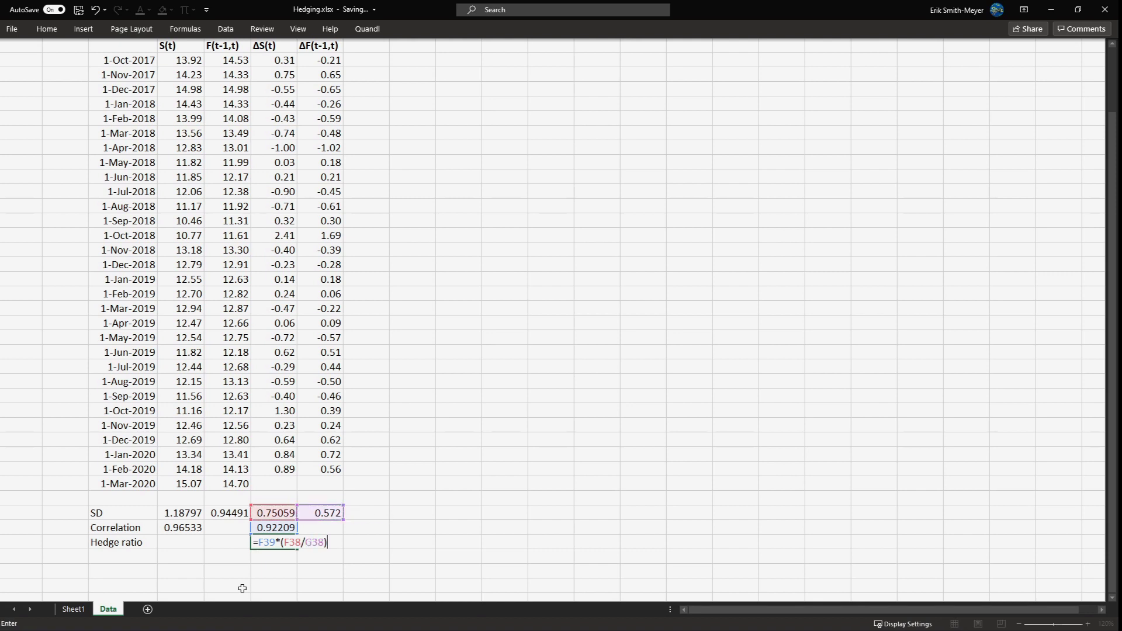
key(Return)
Make the calculated hedge ratio in the ΔS(t) column bold.
key(Up)
key(Right)
key(Right)
key(Right)
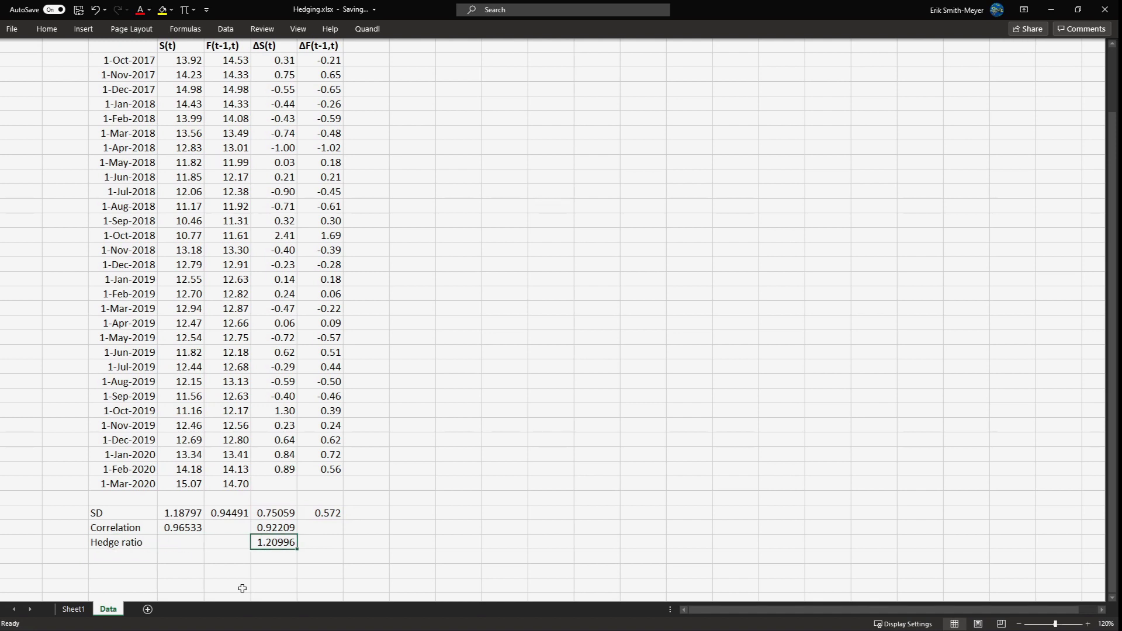
key(ctrl+b)
Check the ΔF(t-1,t) coefficient on Sheet1 and make the ΔS(t) column's correlation on the Data sheet bold.
key(ctrl+Page_Up)
click(81, 279)
click(67, 247)
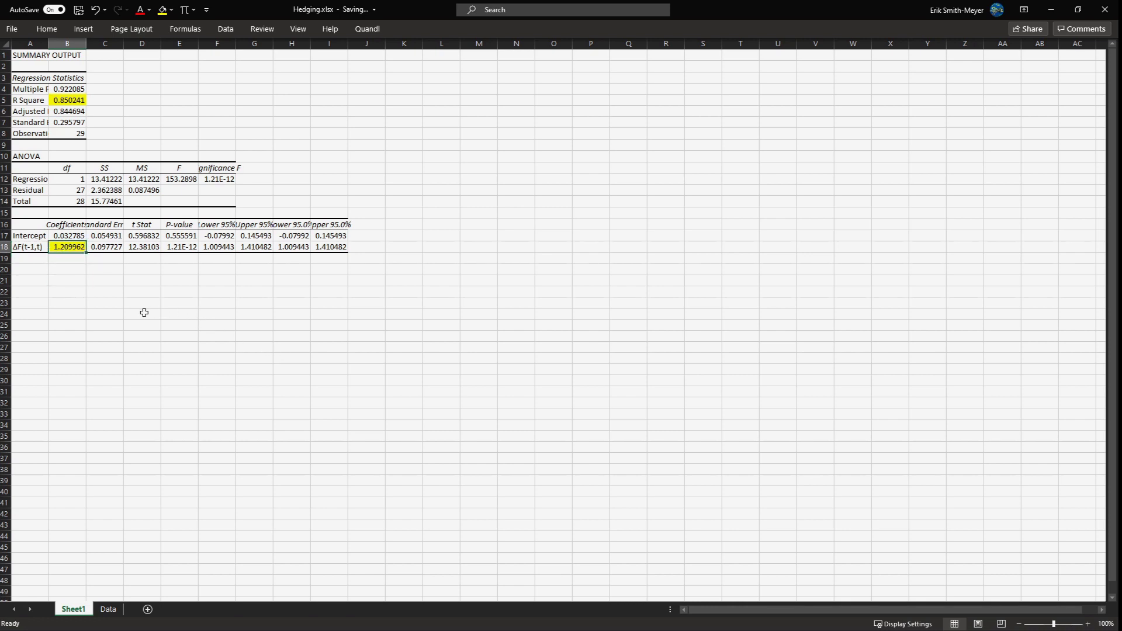
key(ctrl+Page_Down)
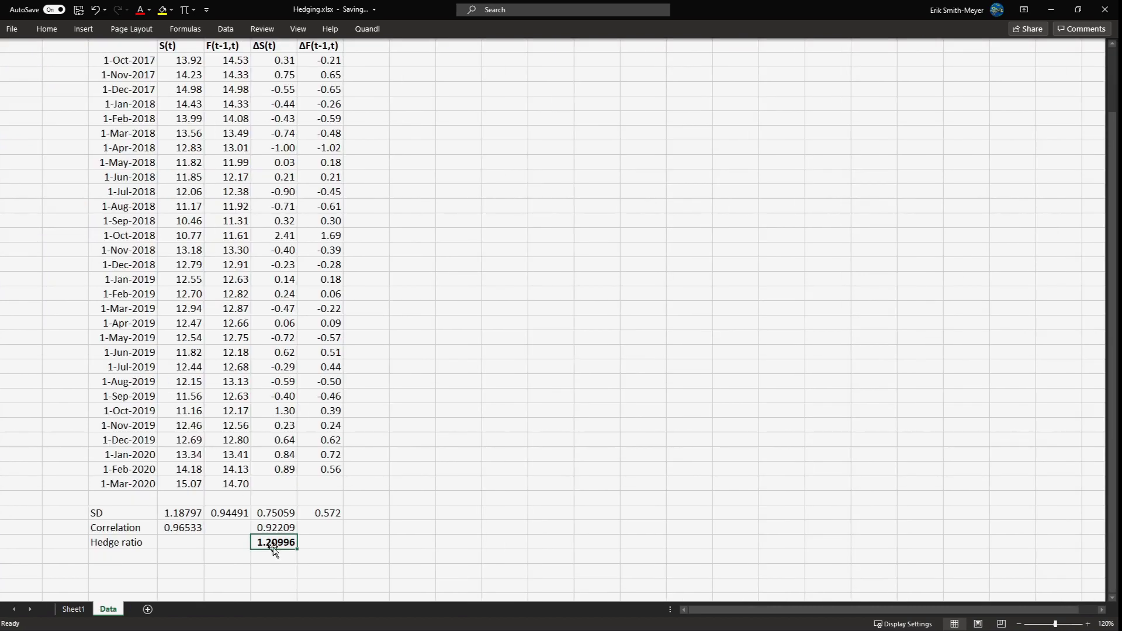
click(274, 526)
key(ctrl+b)
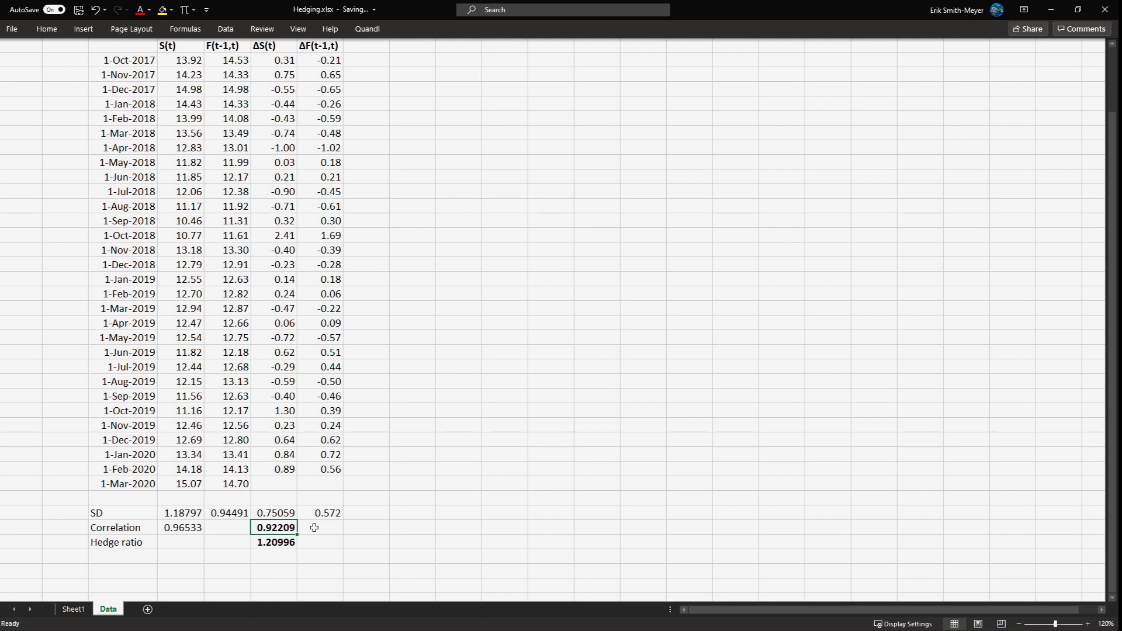
On Sheet1, calculate the square root of R Square in C5 with SQRT of B5 and fill the cell with yellow.
key(ctrl+Page_Up)
click(72, 99)
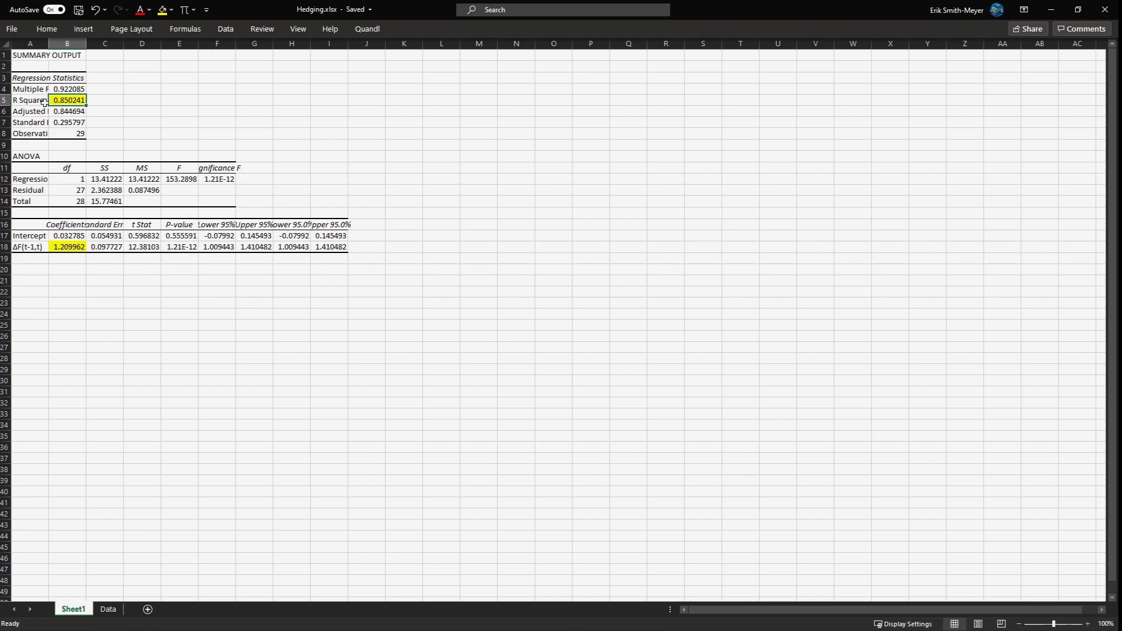
click(102, 102)
text(=)
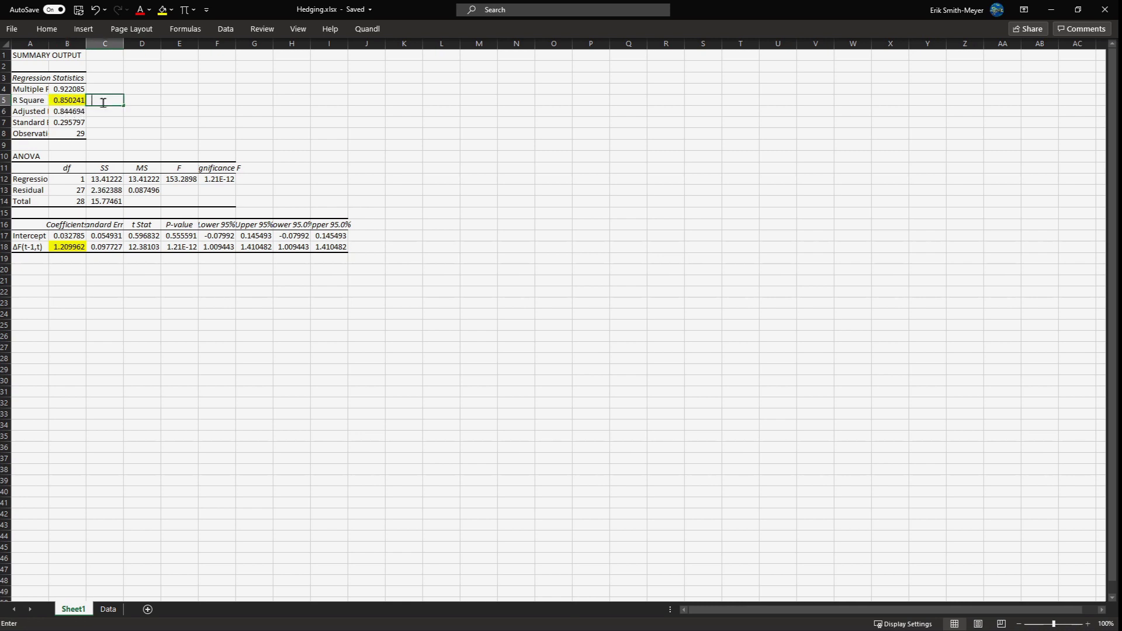
text(sqr)
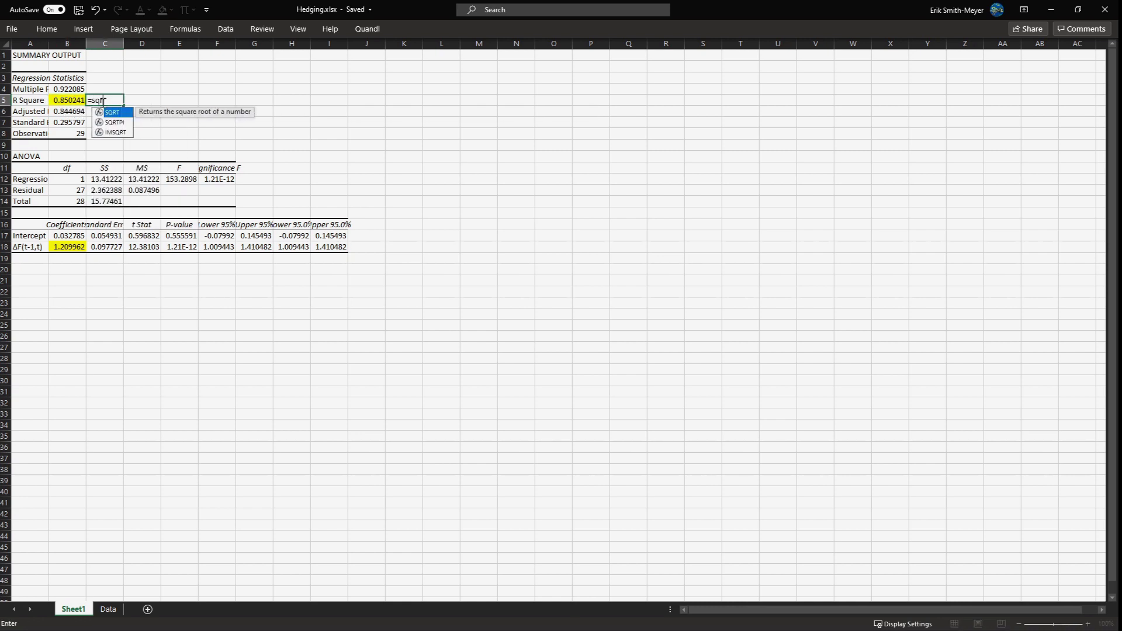
key(Tab)
key(Left)
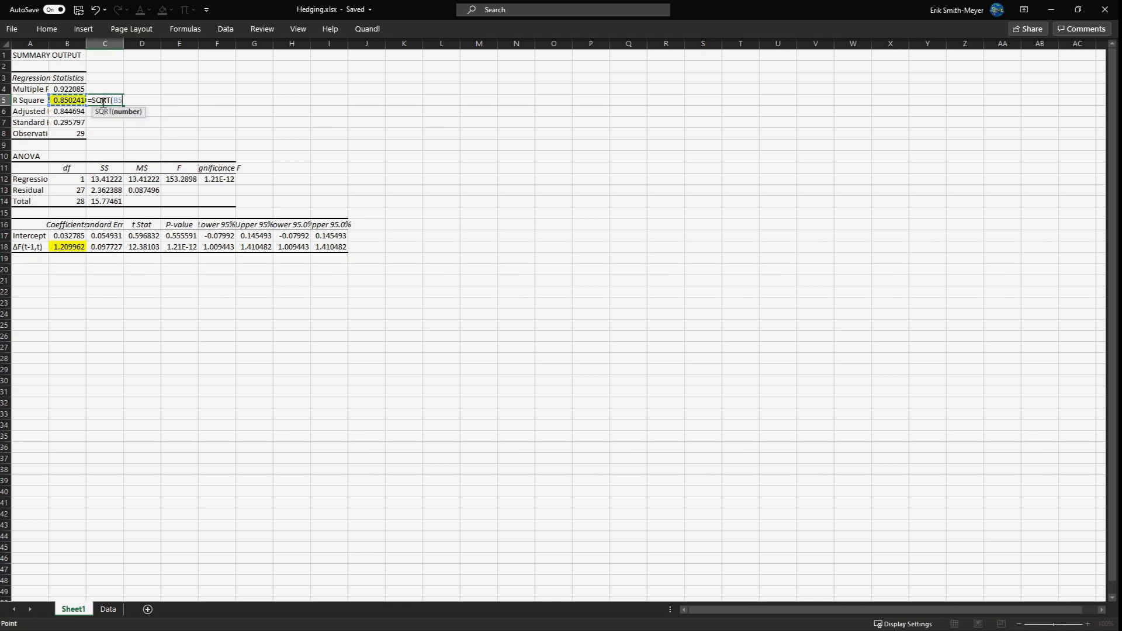
key(Return)
click(114, 100)
click(162, 10)
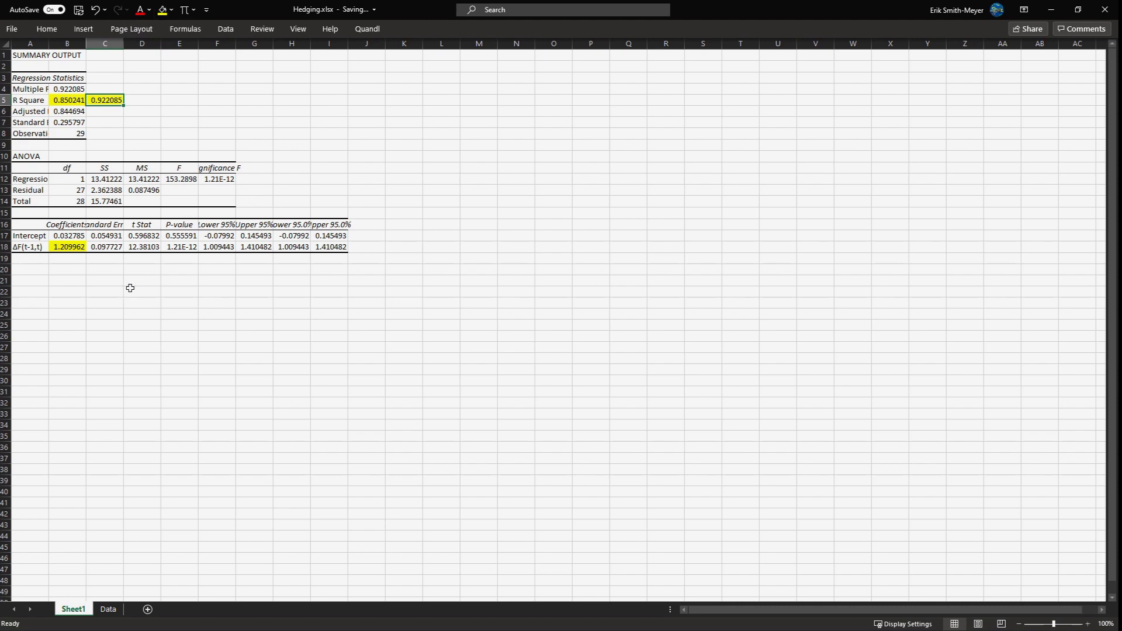
Return to the Data sheet and review the ΔS(t) and ΔF(t-1,t) standard deviations and the hedge ratio.
key(ctrl+Page_Down)
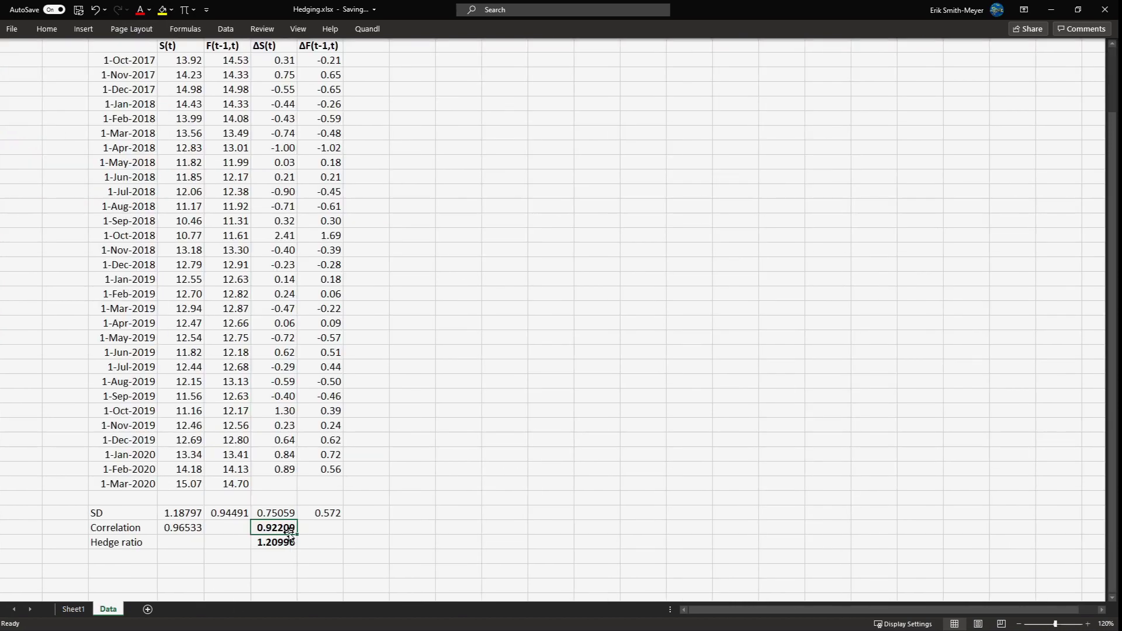
scroll(289, 533, down, 2)
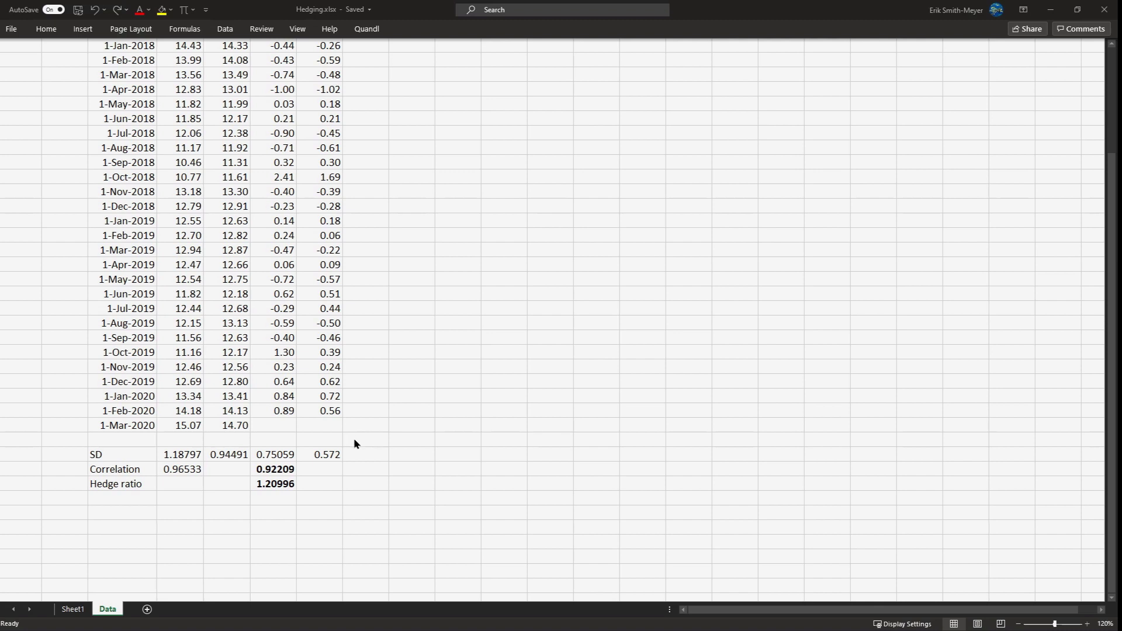
drag(276, 455, 315, 455)
click(277, 483)
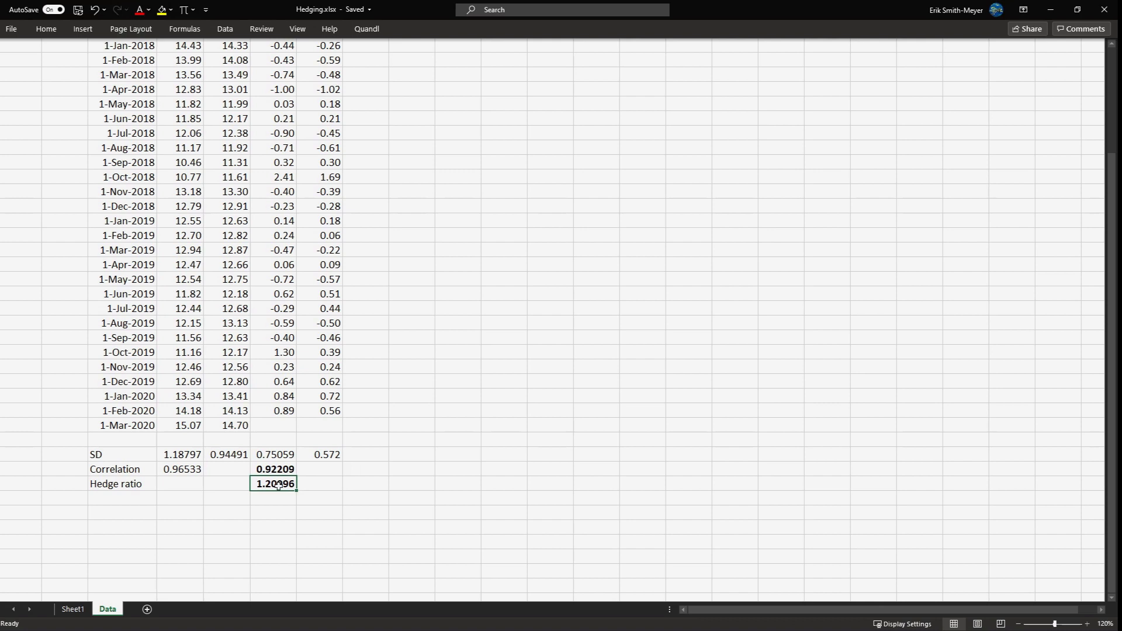